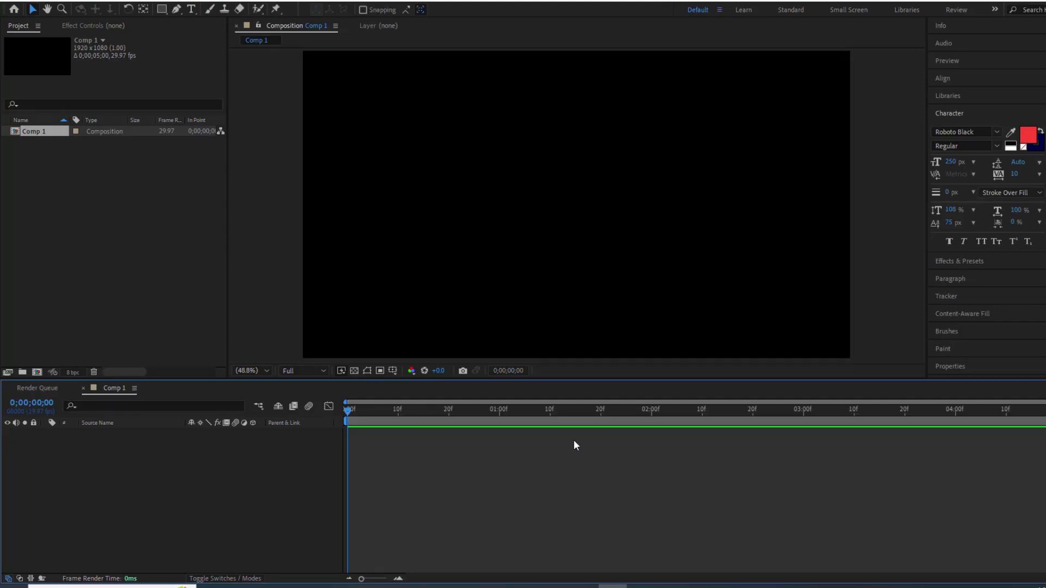
Add a white 1920×1080 solid, White Solid 1, filling Comp 1.
right_click(159, 439)
mouse_move(273, 299)
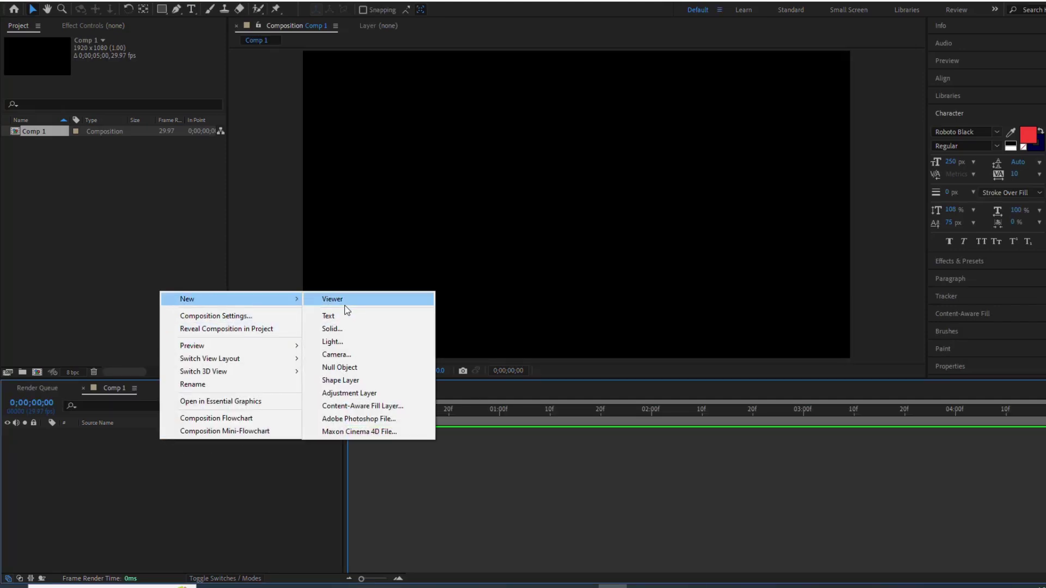
left_click(341, 329)
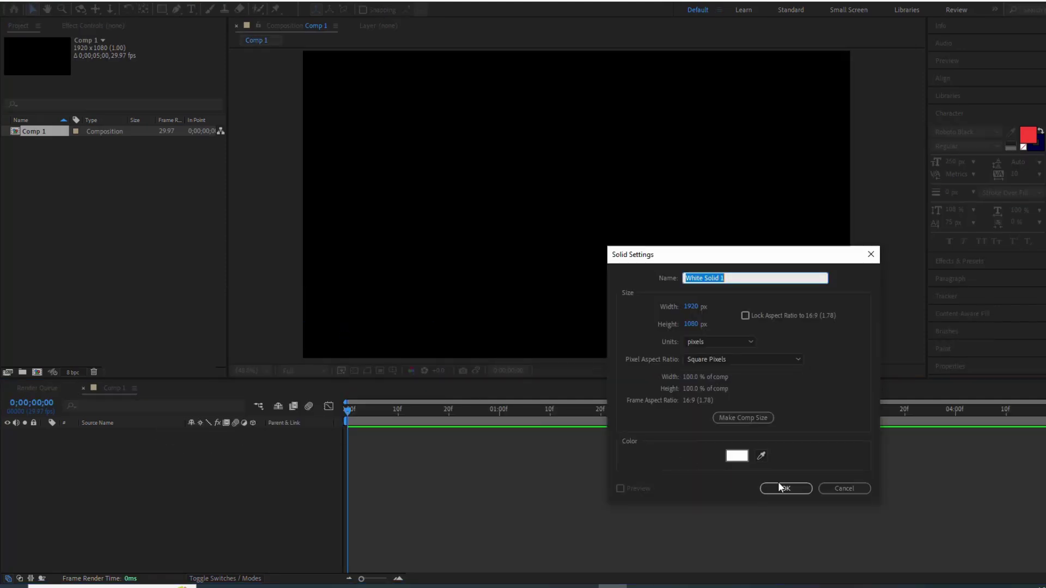
left_click(785, 488)
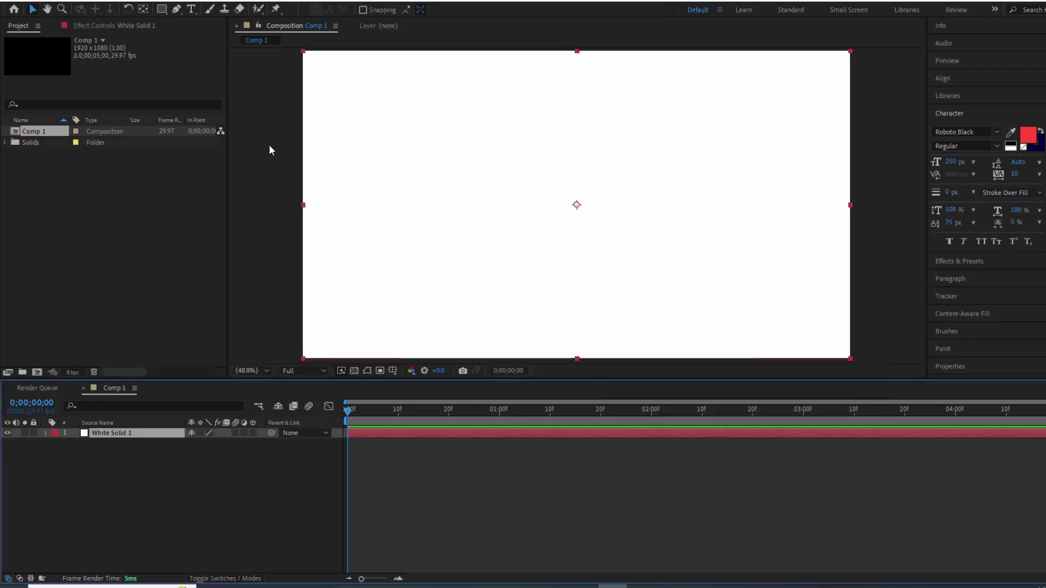
left_click(178, 9)
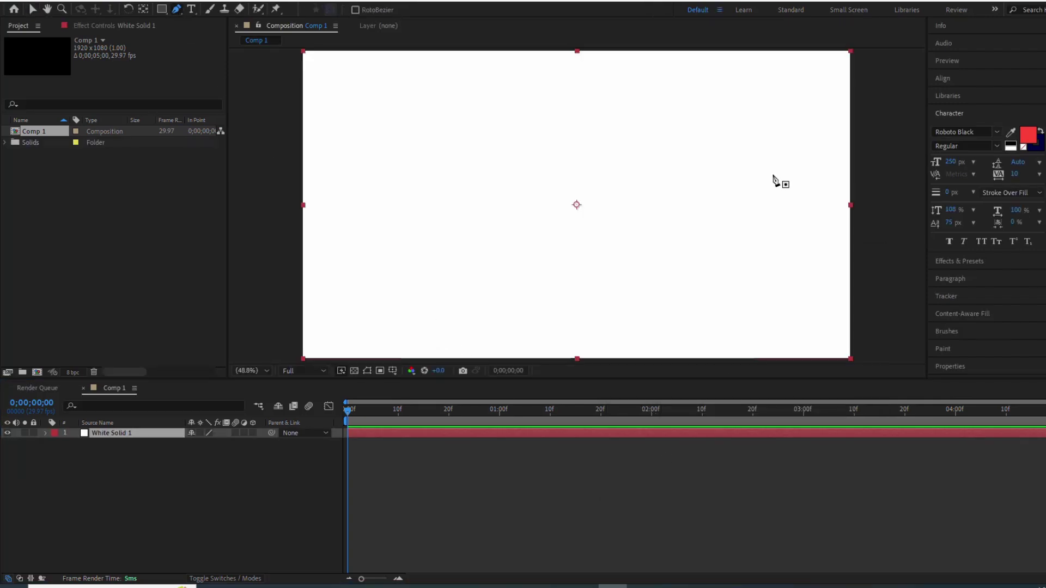
Draw straight mask strands on White Solid 1 that meet near the lower left.
left_click(866, 65)
left_click(295, 347)
left_click(158, 433)
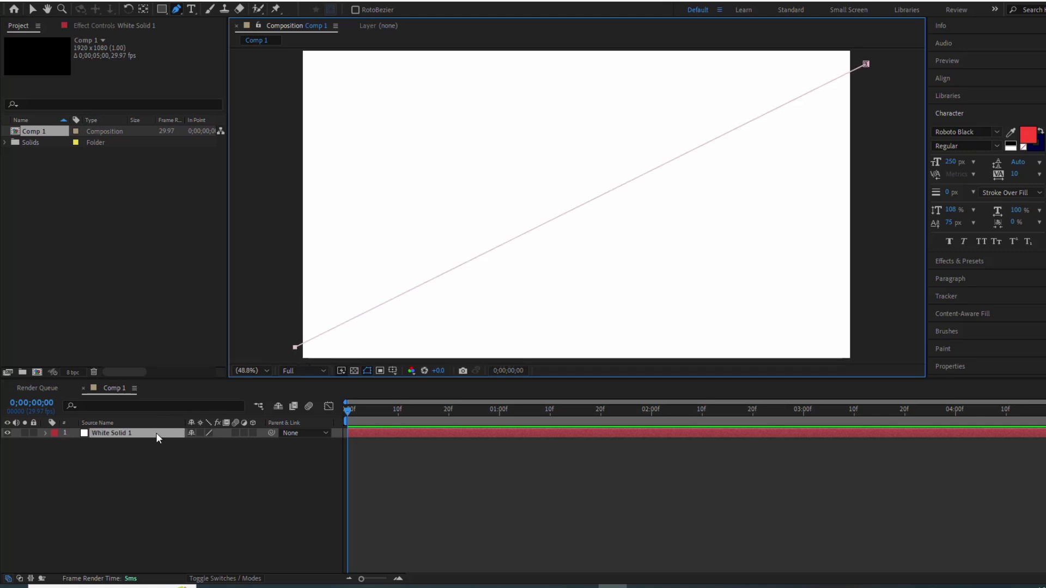
left_click(294, 299)
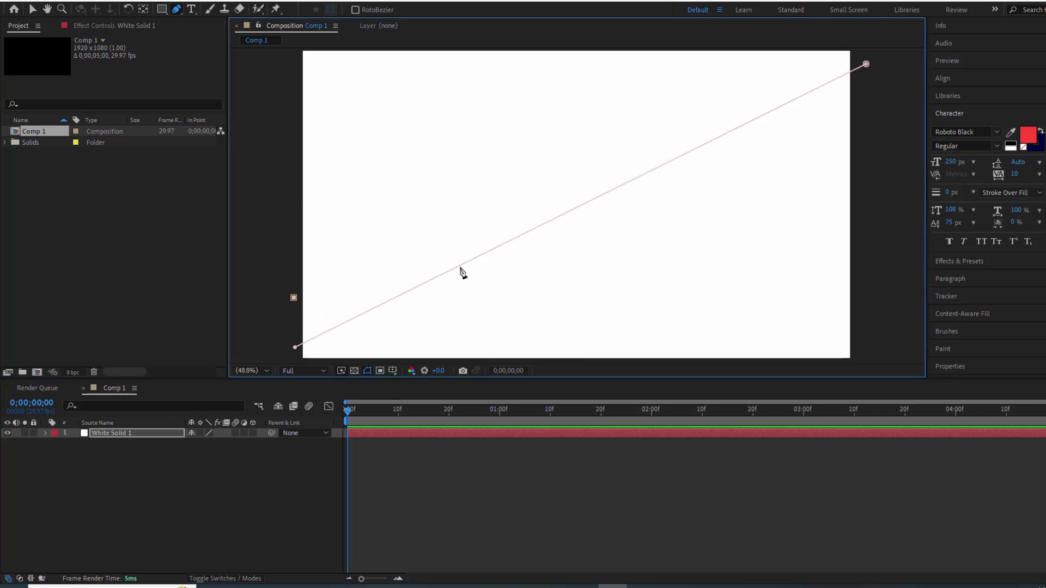
left_click_drag(462, 267, 350, 361)
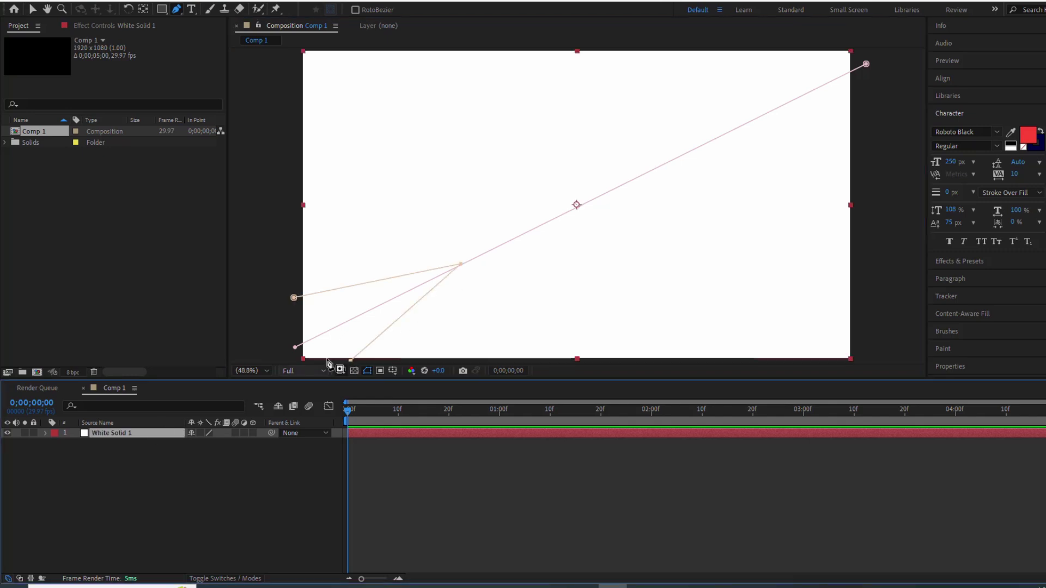
left_click(177, 433)
Add a curved cross-thread mask, stretch it to the lower strand, and duplicate it.
mouse_move(388, 170)
left_mouse_down()
mouse_move(397, 192)
mouse_move(367, 267)
left_mouse_up()
key("v")
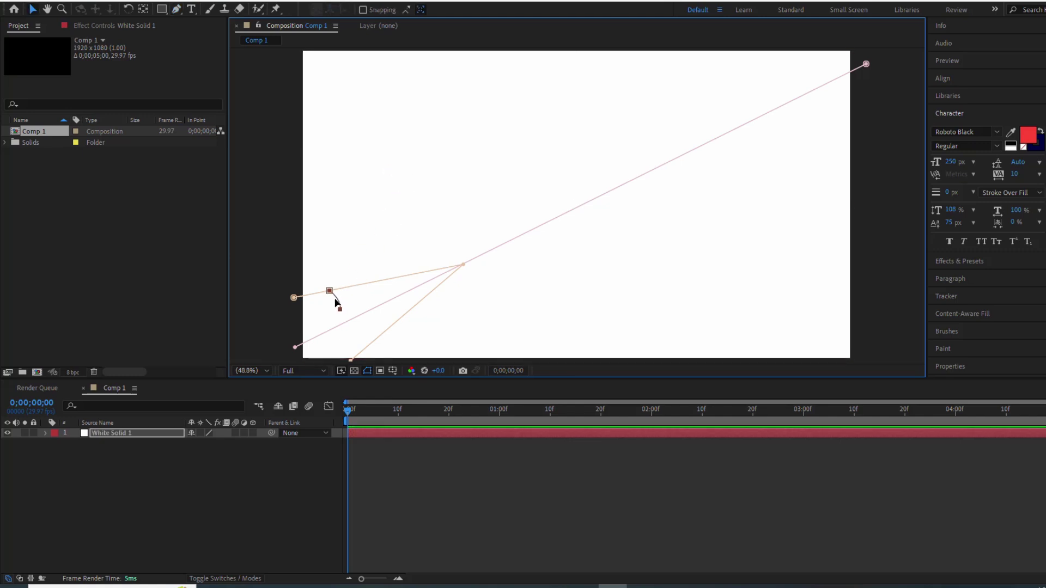
left_click_drag(340, 309, 472, 285)
key("ctrl+d")
key("ctrl+d")
key("ctrl+d")
key("ctrl+d")
key("ctrl+d")
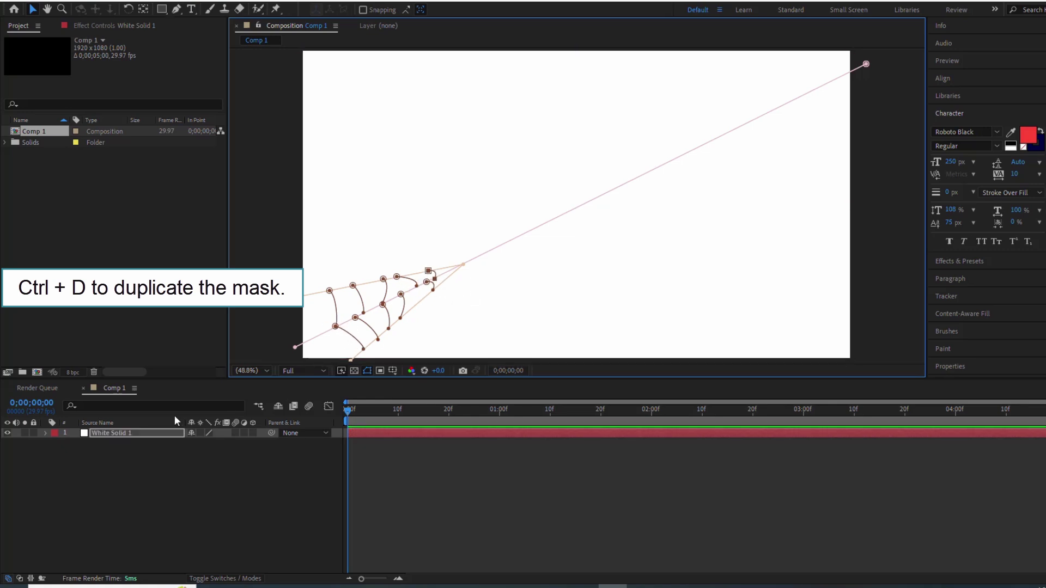
left_click(155, 433)
double_click(367, 370)
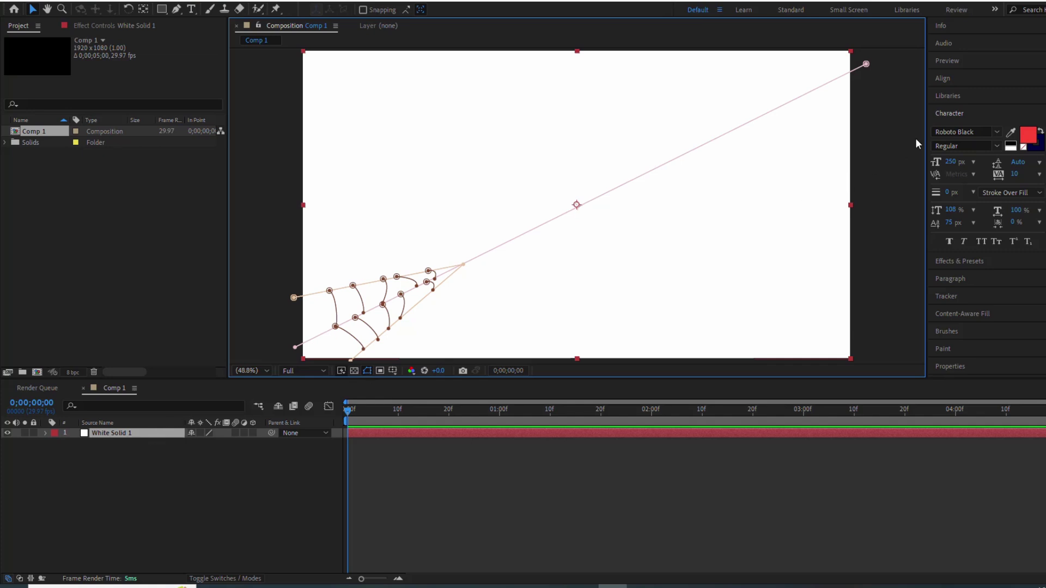
Apply the Saber effect from Effects & Presets to White Solid 1.
left_click(959, 262)
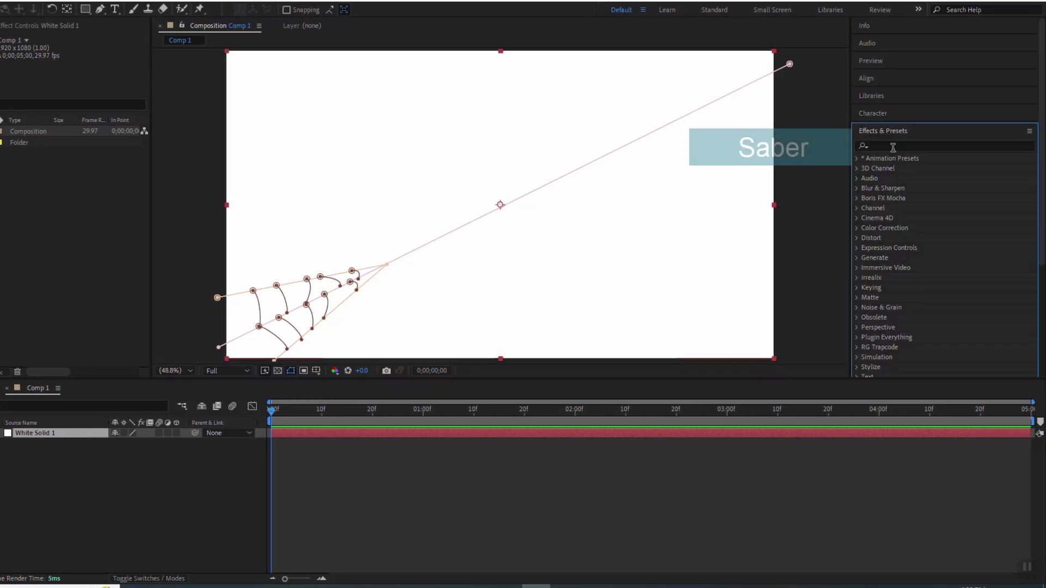
left_click(893, 146)
type("Saber")
left_click(893, 168)
left_click_drag(893, 168, 105, 402)
left_click_drag(175, 402, 130, 433)
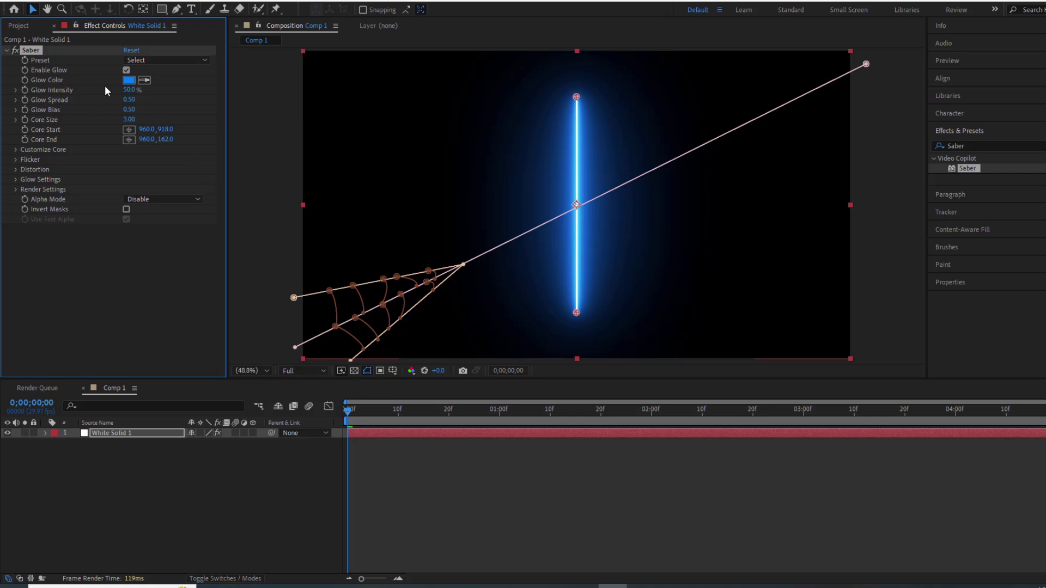
Set Saber's Core Type to Layer Masks and Glow Intensity to 1%.
left_click(17, 150)
left_click(140, 158)
left_click(156, 184)
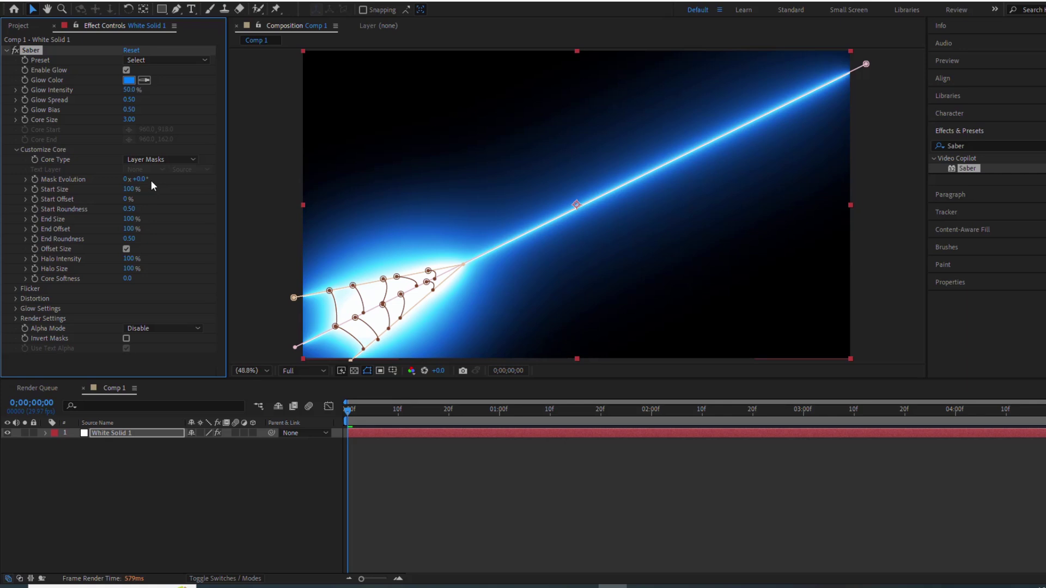
left_click(130, 90)
key("Return")
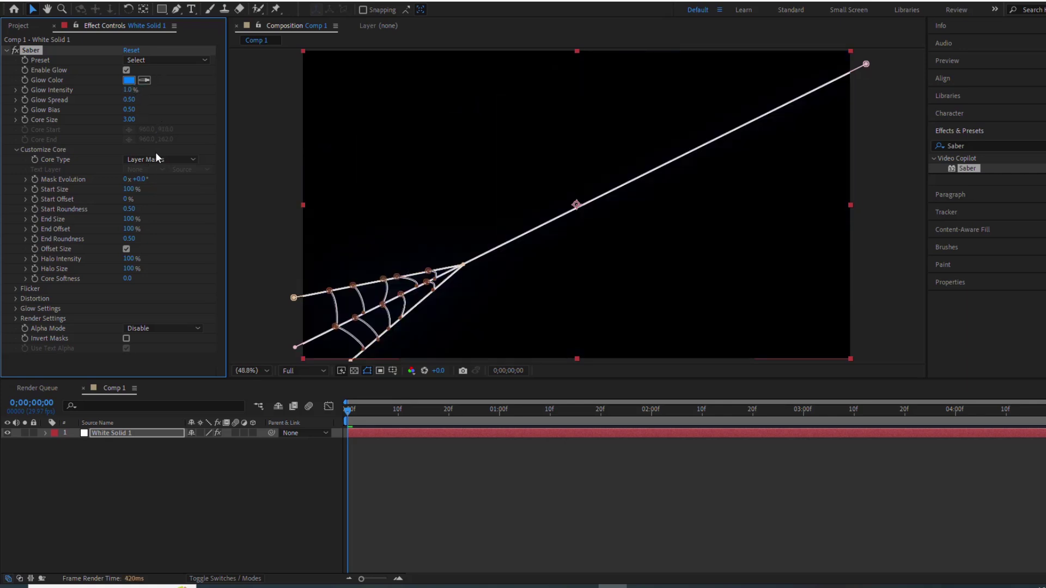
Hide mask outlines and set Core Distortion Amount 15, Wind Speed 0, Noise Speed 0.
left_click(367, 374)
left_click(16, 299)
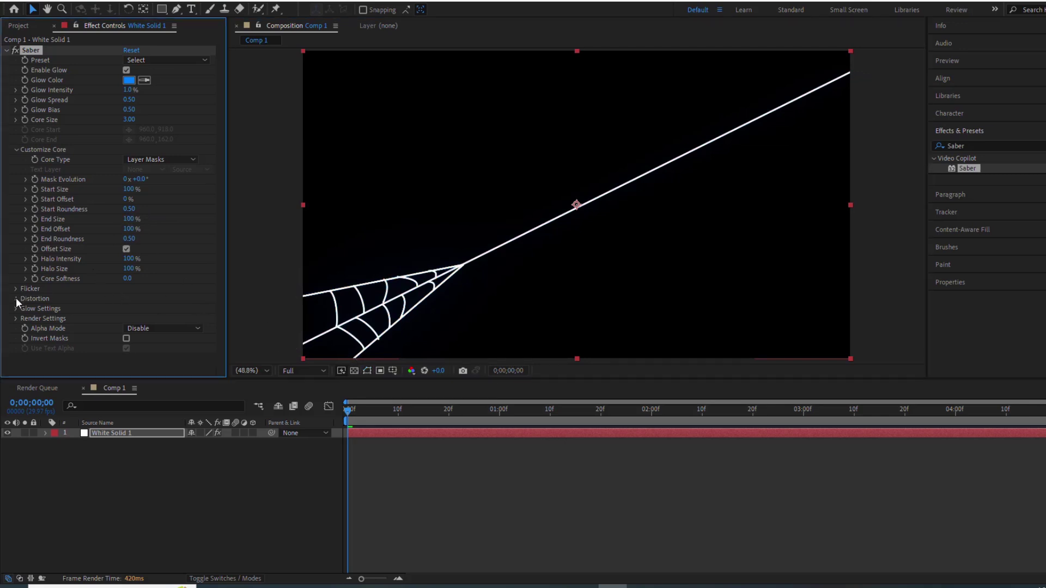
left_click(26, 318)
scroll(78, 257, "down", 5)
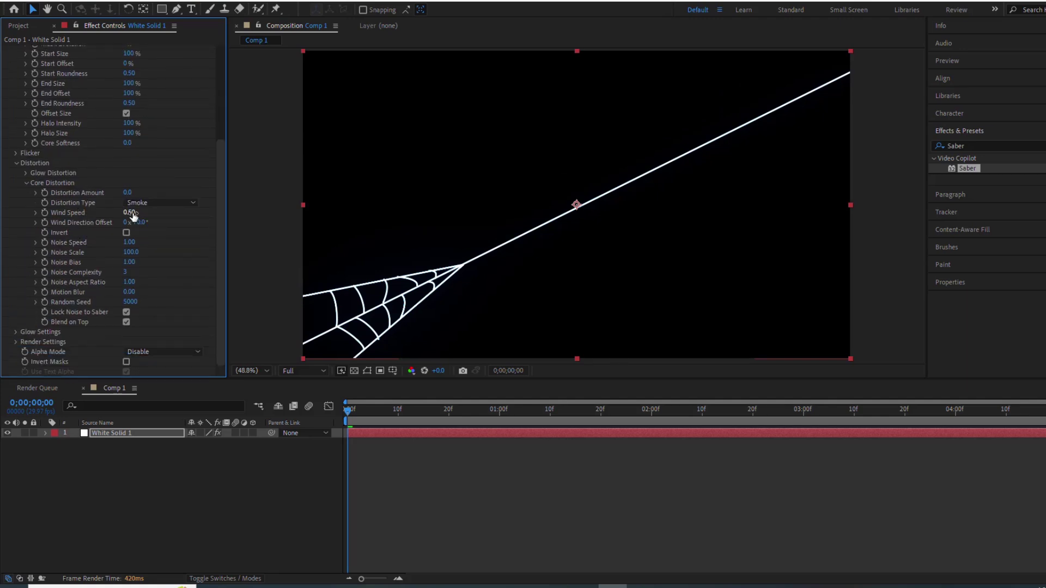
left_click(126, 193)
type("15")
key("Return")
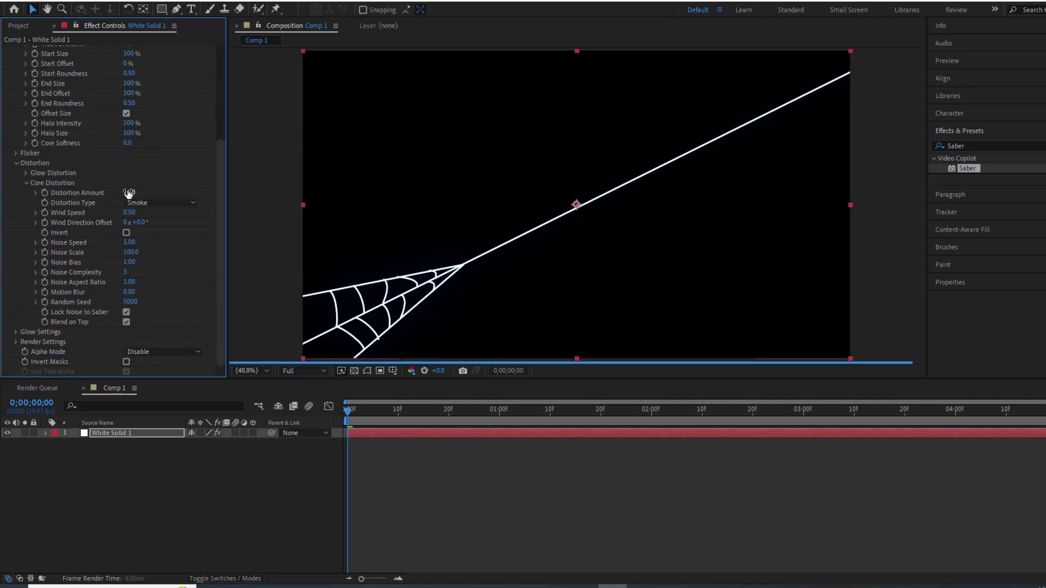
left_click(129, 213)
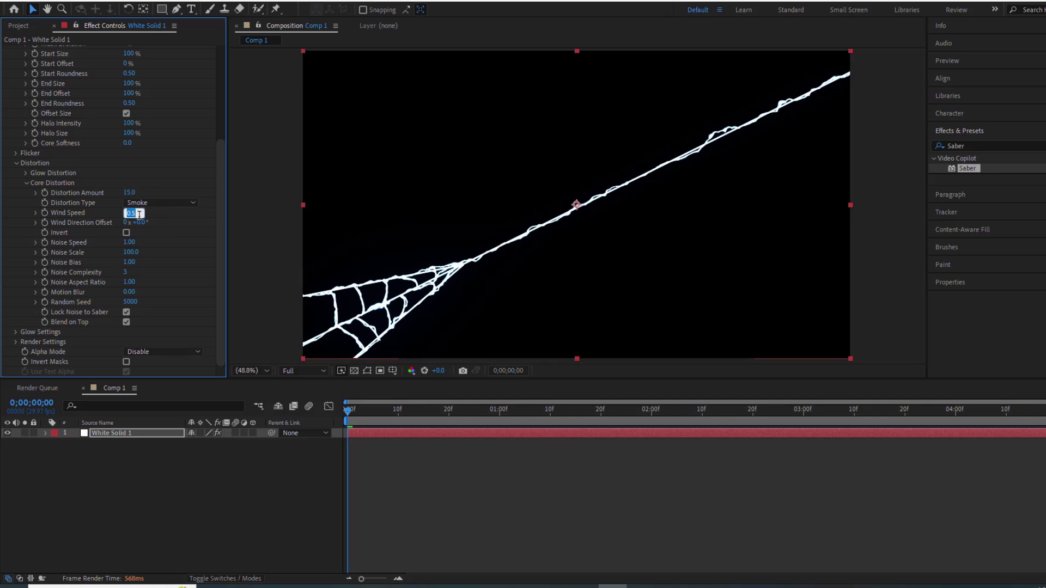
type("0")
key("Return")
left_click(129, 242)
type("0")
key("Return")
Set Noise Bias 3, Complexity 5, Random Seed 30000, and Core Size 2.
left_click(131, 263)
key("Return")
left_click(127, 273)
key("Return")
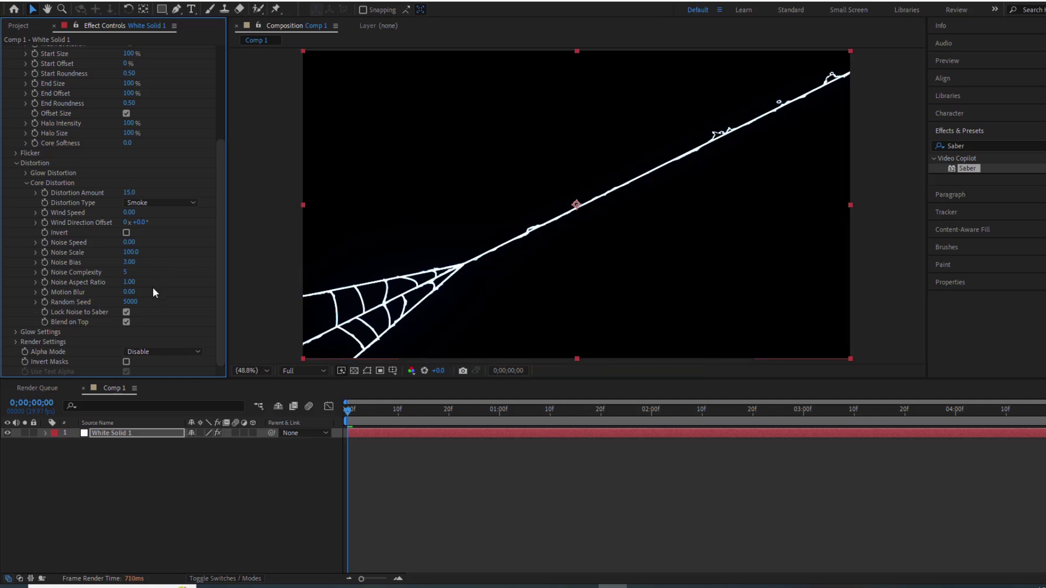
left_click(137, 301)
type("30000")
key("Return")
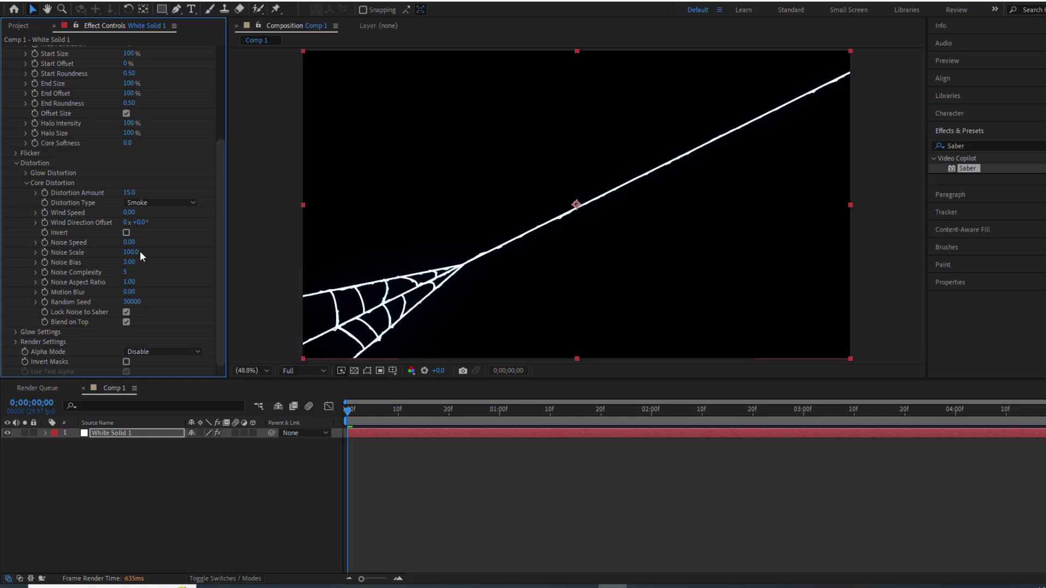
scroll(139, 250, "up", 5)
left_click(130, 119)
key("Return")
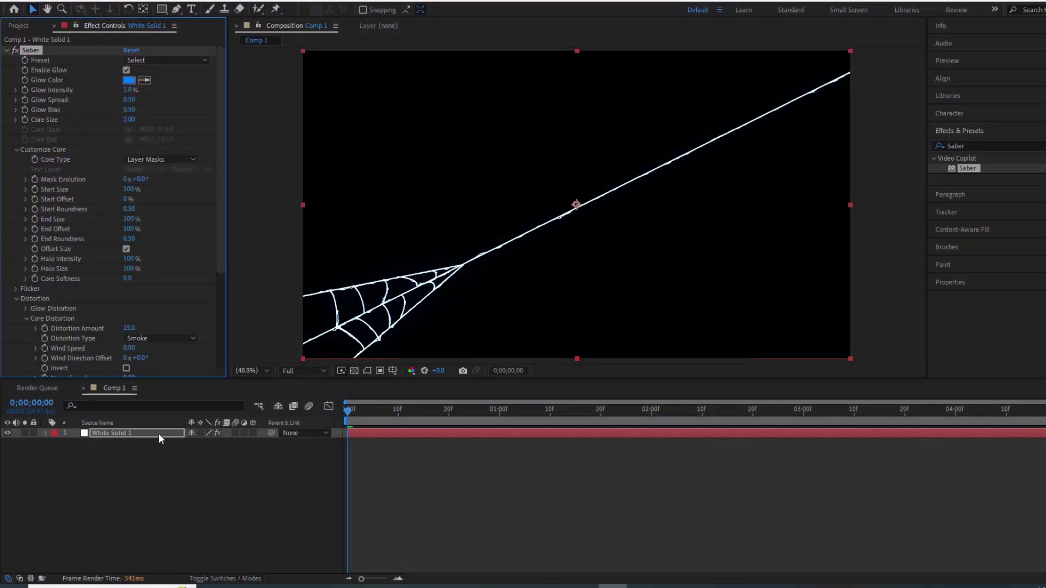
Place six puppet pins at the web's ends and along its strands, showing their Position keyframes.
left_click(275, 10)
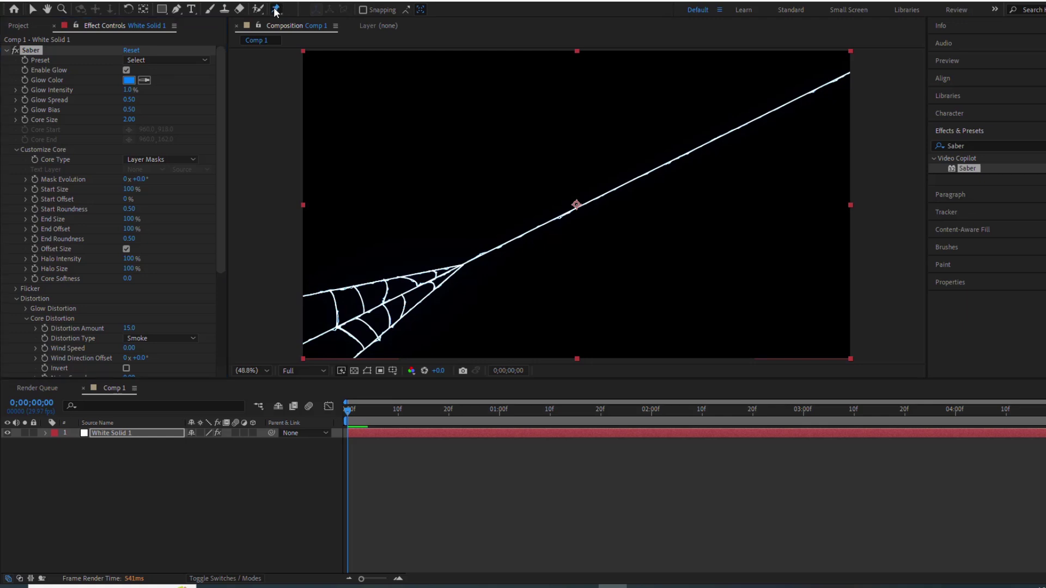
left_click(303, 295)
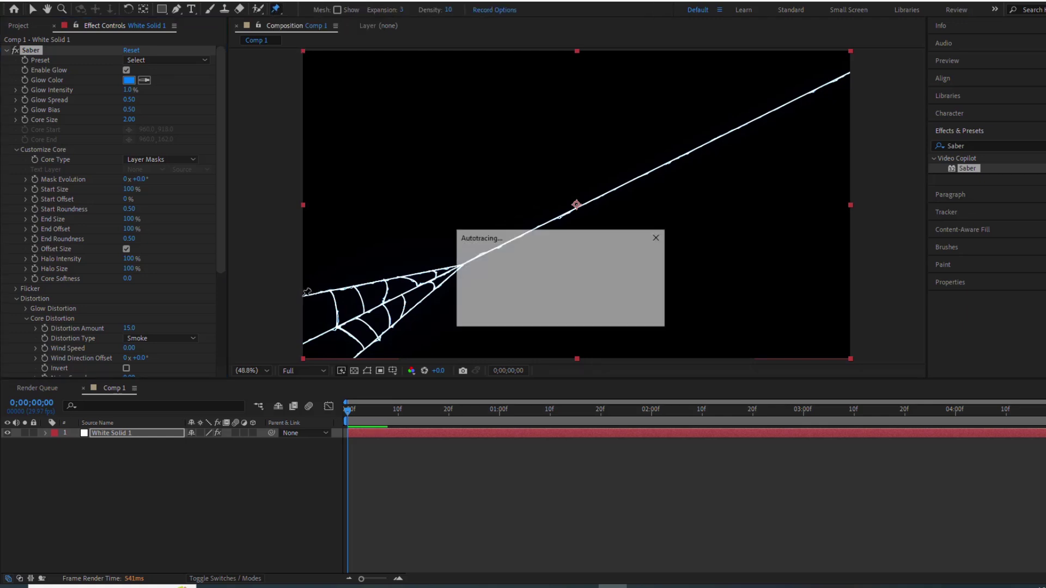
left_click(303, 344)
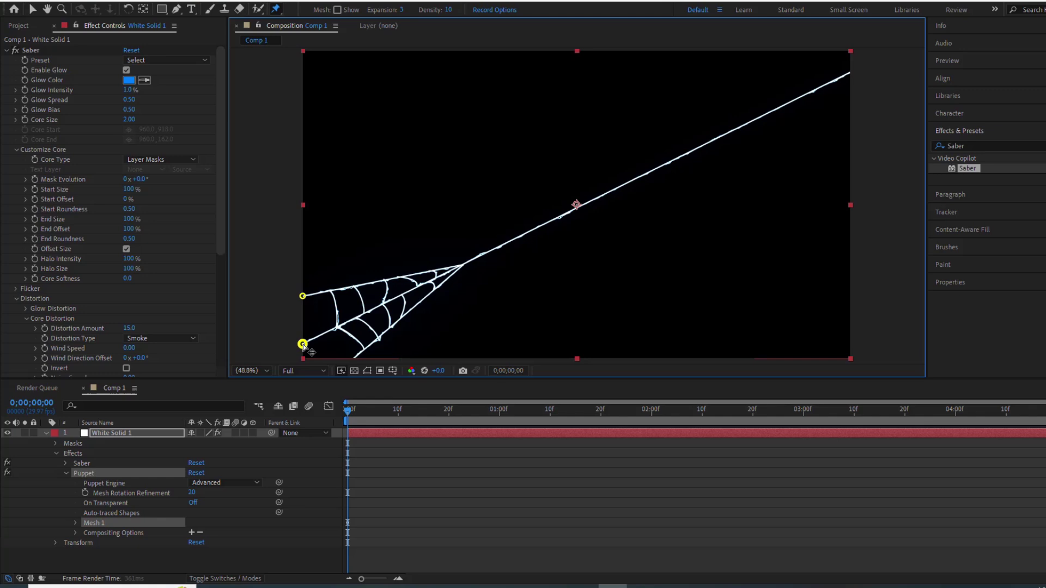
left_click(354, 358)
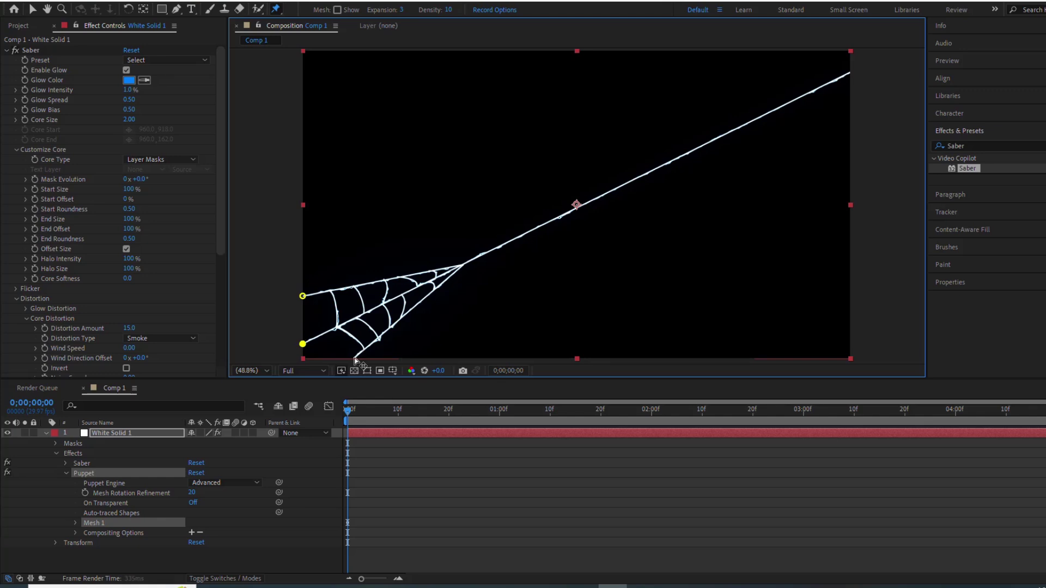
left_click(851, 71)
left_click(394, 298)
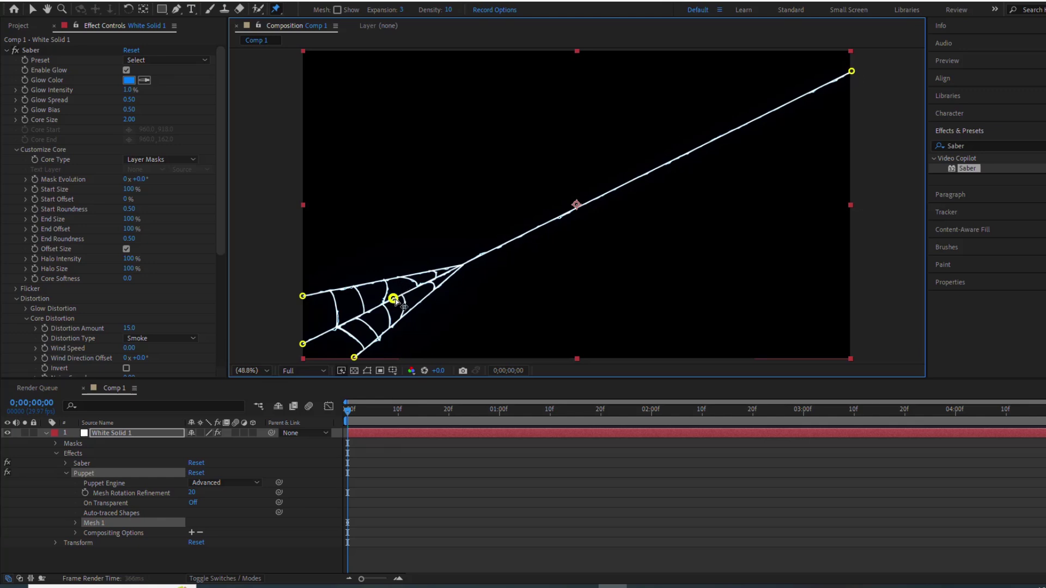
left_click(542, 225)
key("u")
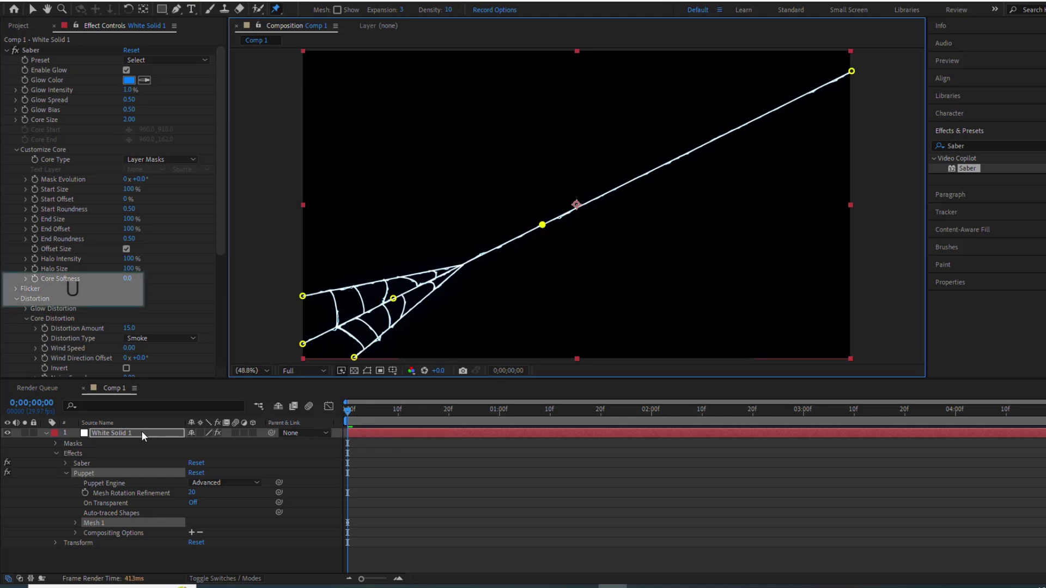
scroll(170, 501, "down", 1)
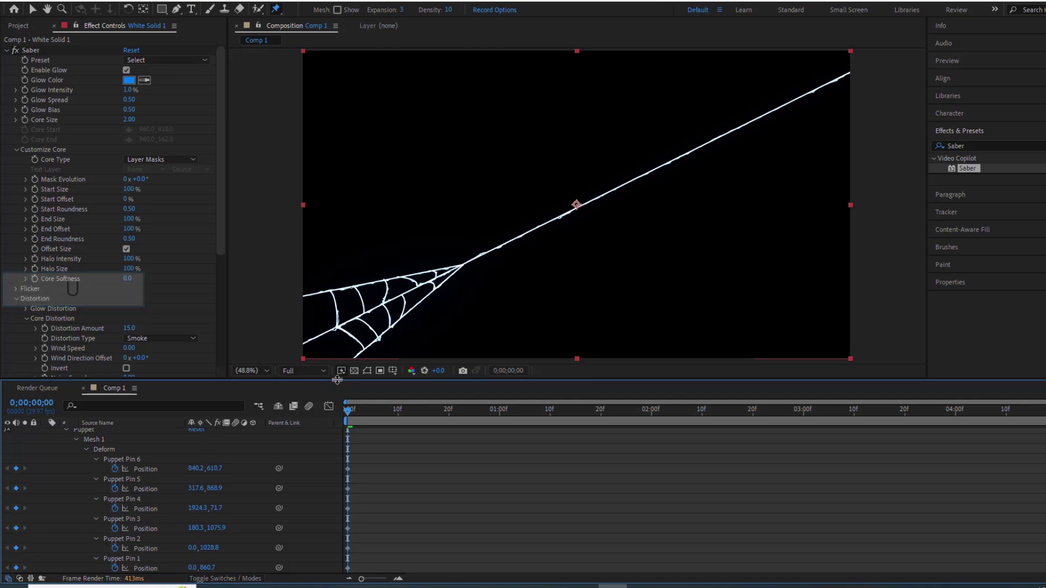
Keep the spread pin keyframes at frame 10, return to frame 0, and show the Puppet pins.
left_click_drag(338, 380, 339, 360)
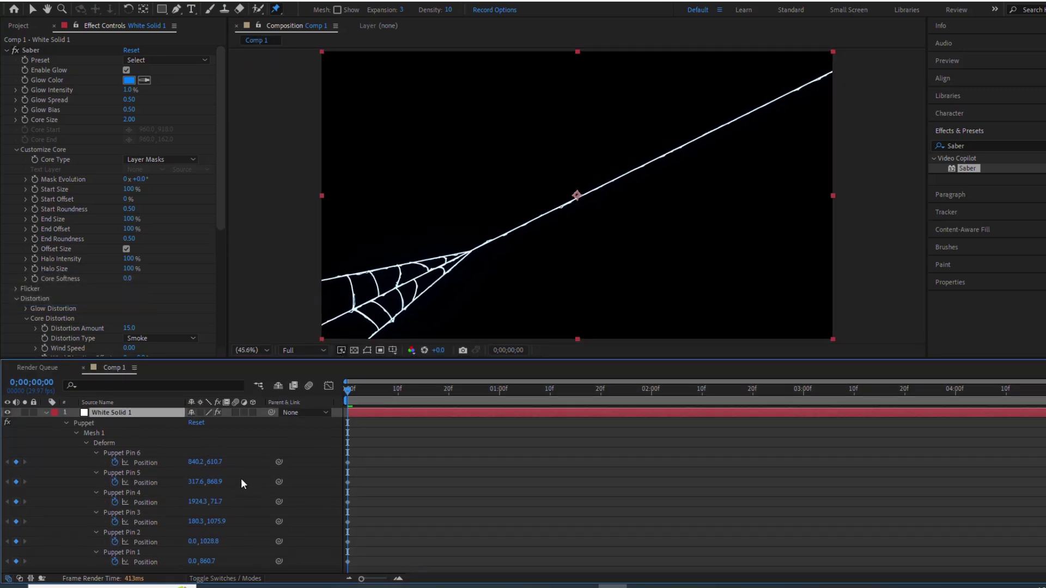
left_click_drag(347, 391, 397, 393)
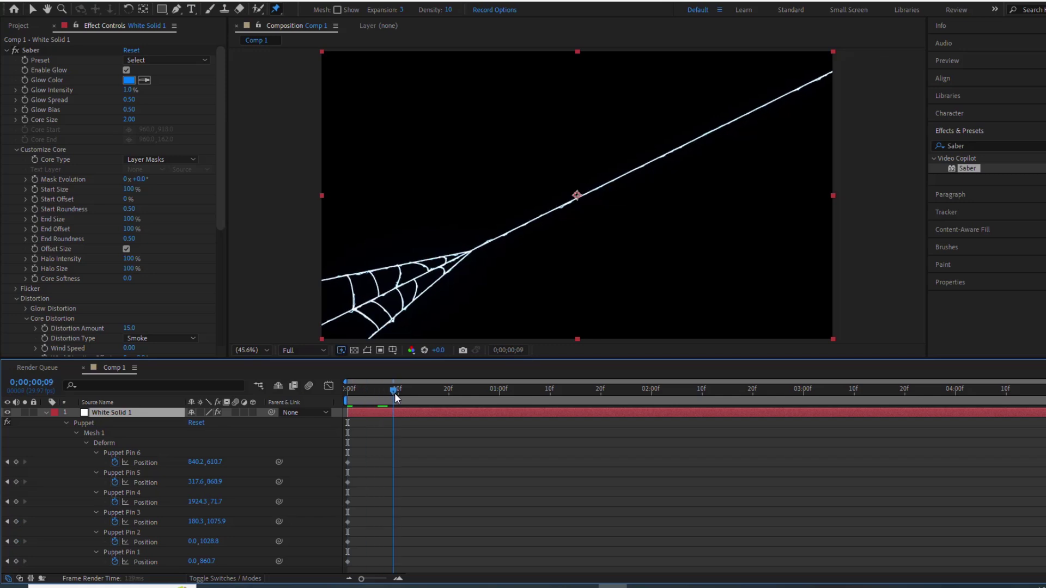
left_click_drag(356, 563, 399, 463)
left_click_drag(398, 396, 347, 399)
key("v")
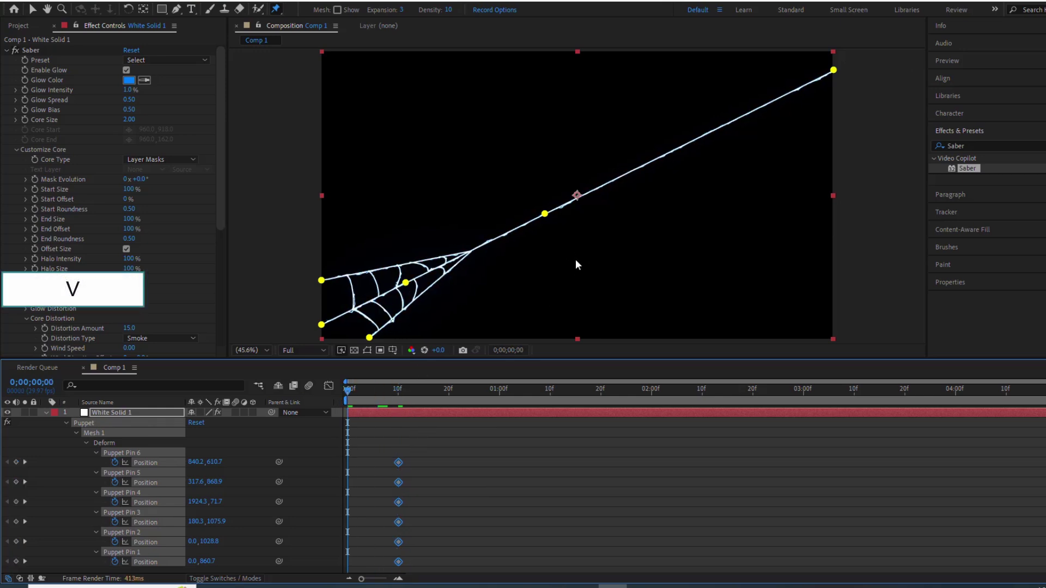
left_click(845, 76)
left_click(825, 71)
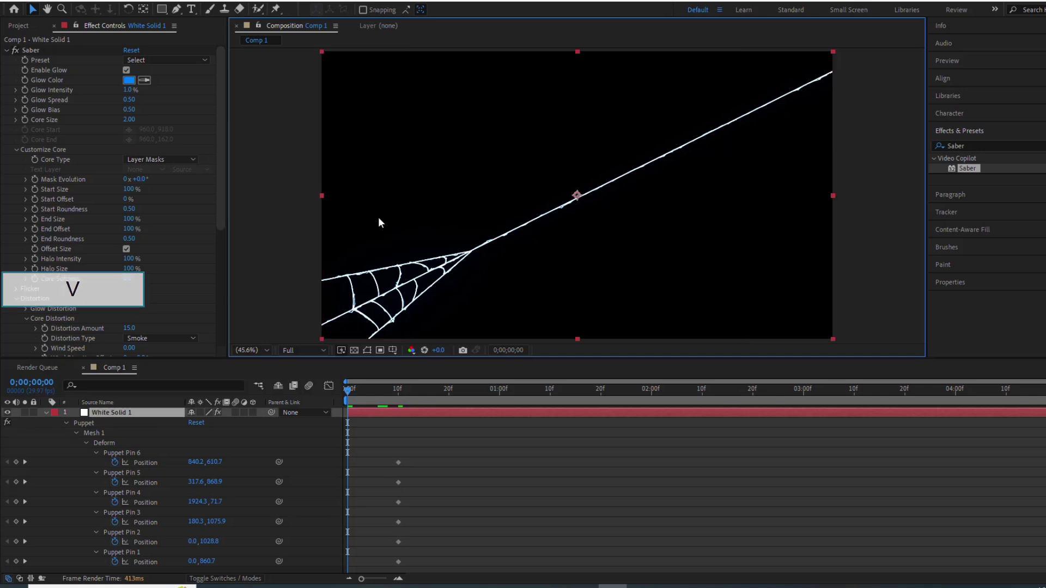
scroll(40, 256, "down", 5)
left_click(28, 334)
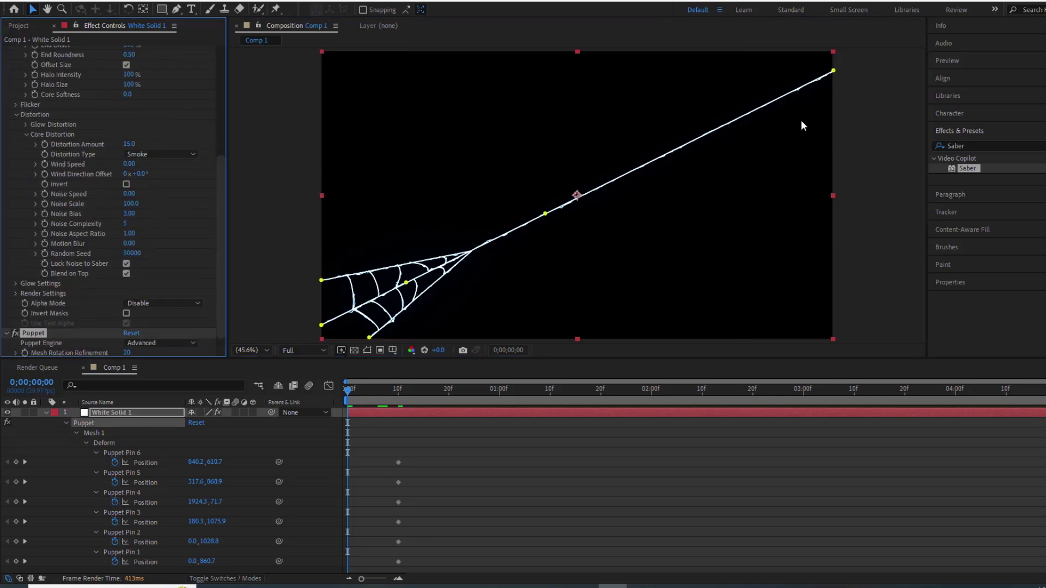
Drag all six puppet pins into the top-right corner and select all twelve keyframes.
left_click_drag(833, 70, 884, 50)
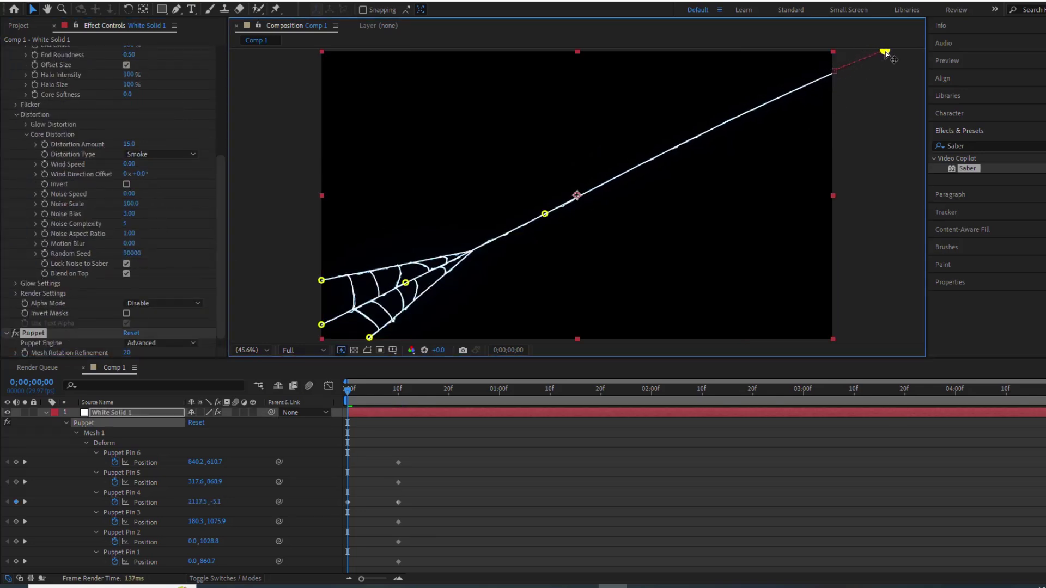
left_click_drag(545, 214, 886, 49)
left_click_drag(406, 282, 882, 52)
left_click_drag(321, 280, 883, 50)
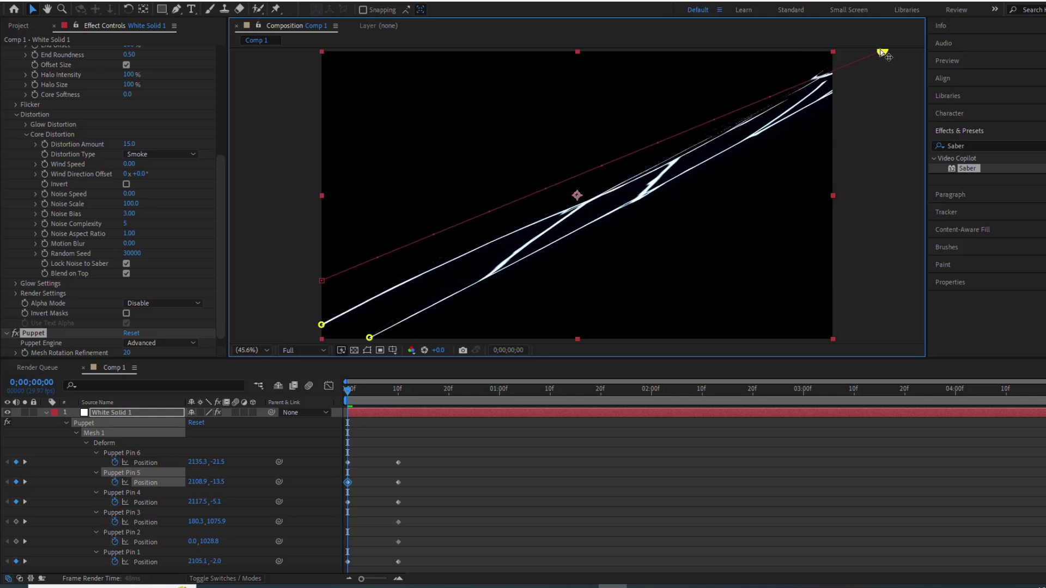
left_click_drag(321, 325, 878, 51)
left_click_drag(370, 338, 883, 50)
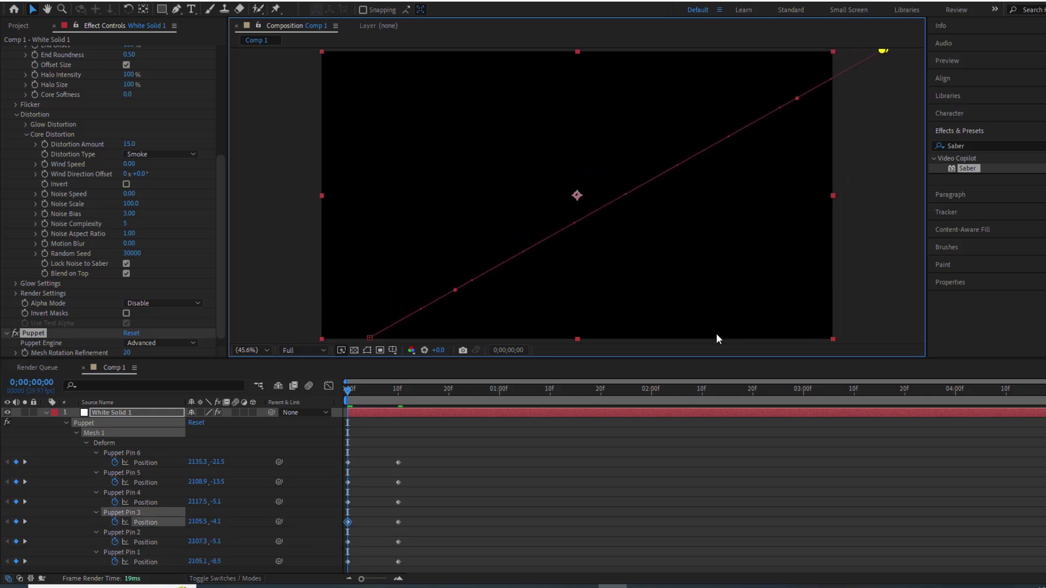
left_click_drag(416, 568, 342, 453)
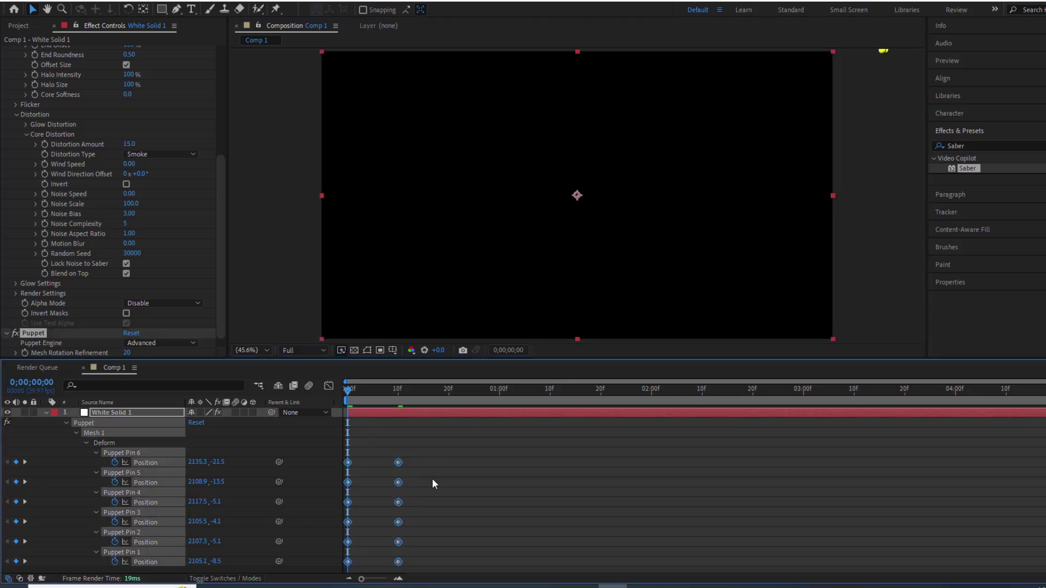
Apply Easy Ease to the pin keyframes and reshape their speed curve in the Graph Editor.
right_click(398, 463)
mouse_move(442, 454)
left_click(570, 492)
left_click(328, 386)
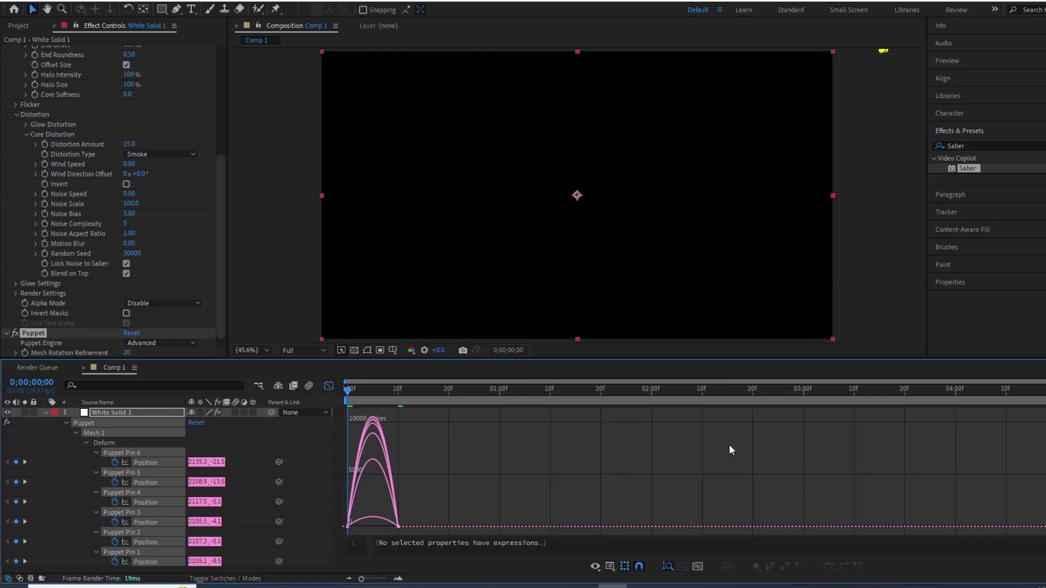
scroll(468, 524, "up", 1)
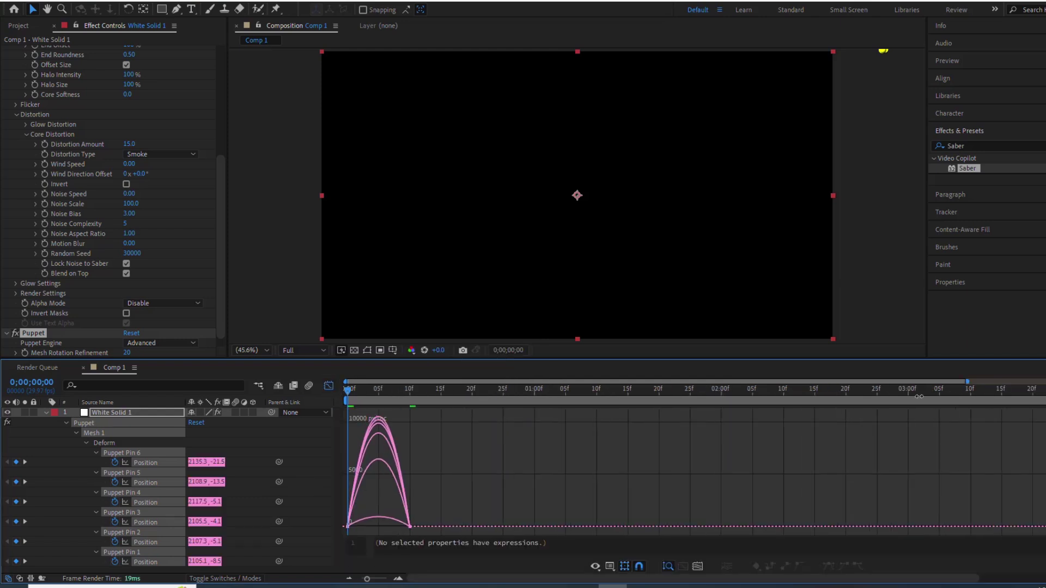
left_click_drag(436, 531, 381, 524)
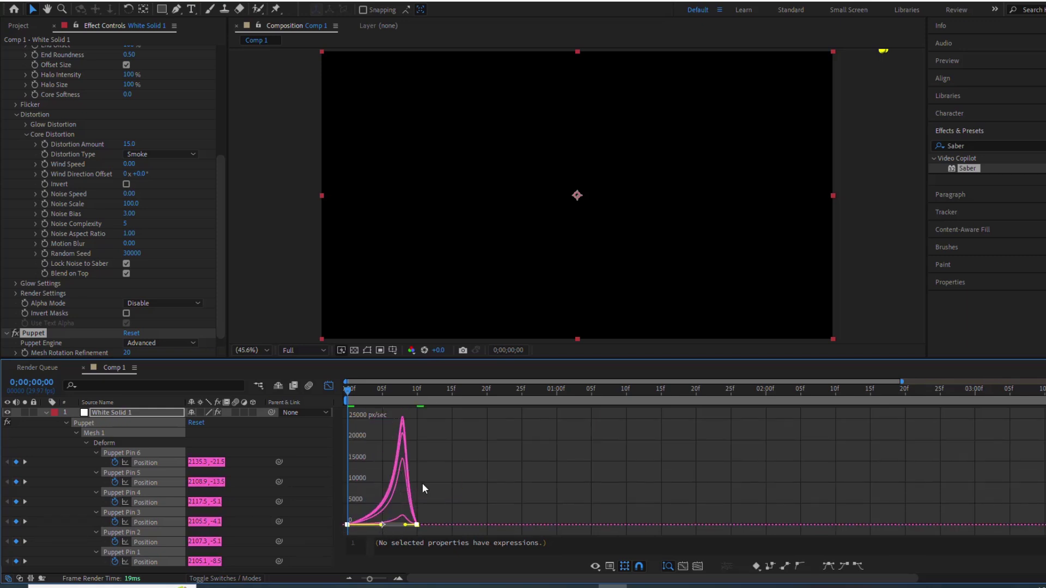
Preview the web shoot-out, scrubbing around frame 9 to inspect it.
key("space")
left_click(330, 387)
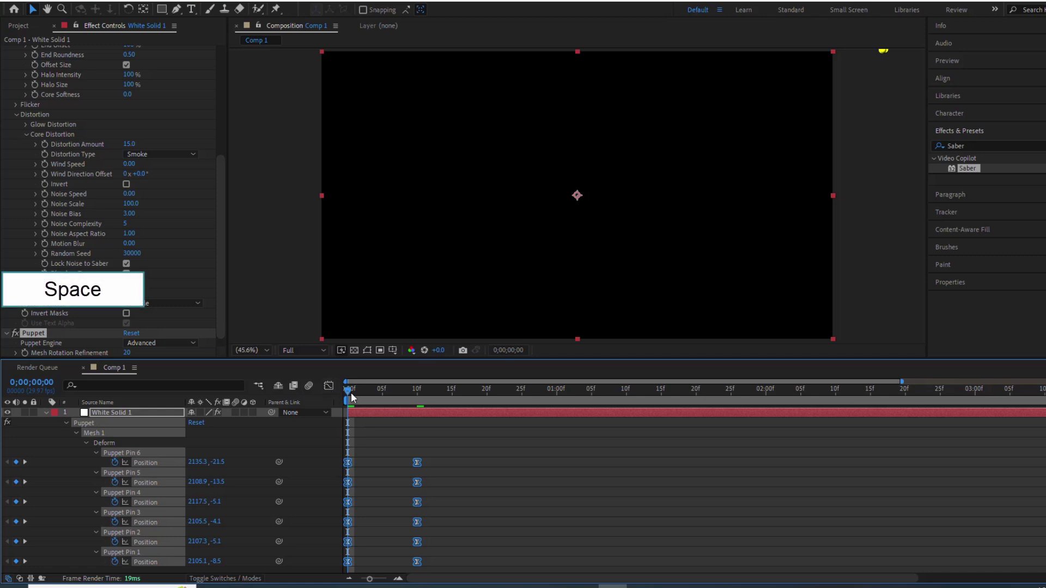
left_click(456, 398)
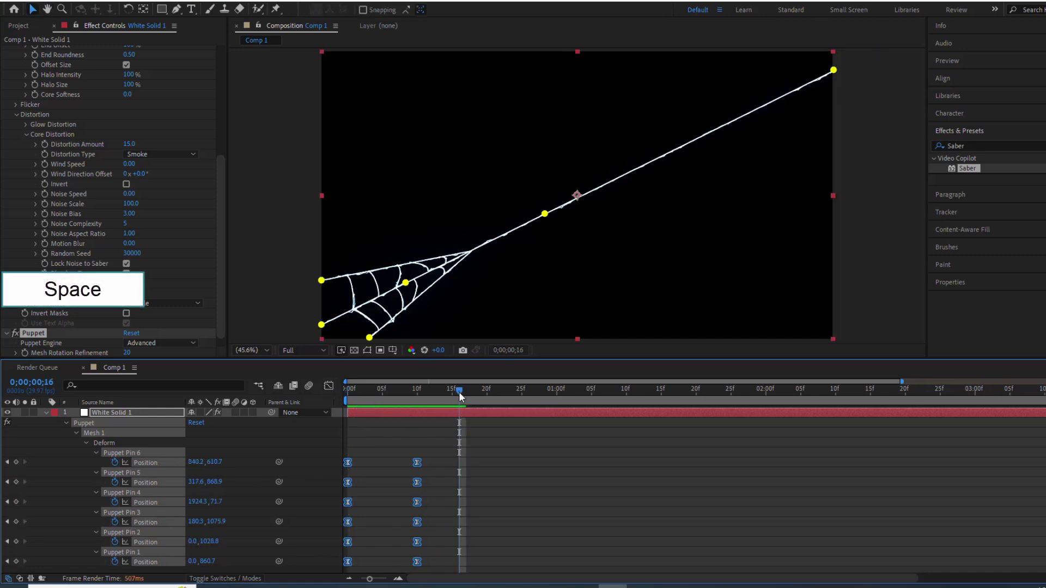
left_click(397, 407)
left_click_drag(398, 406, 431, 390)
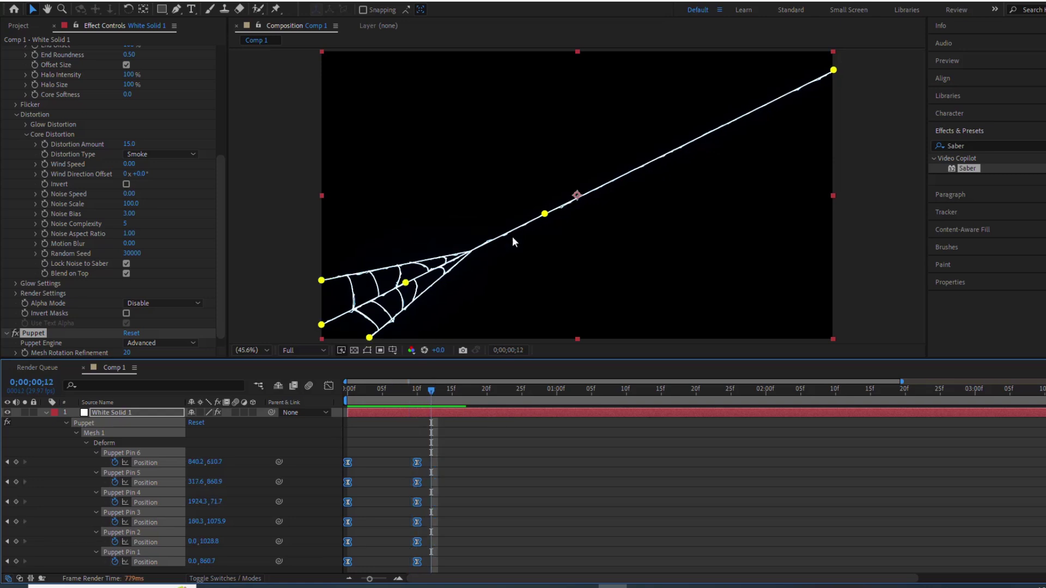
left_click(471, 444)
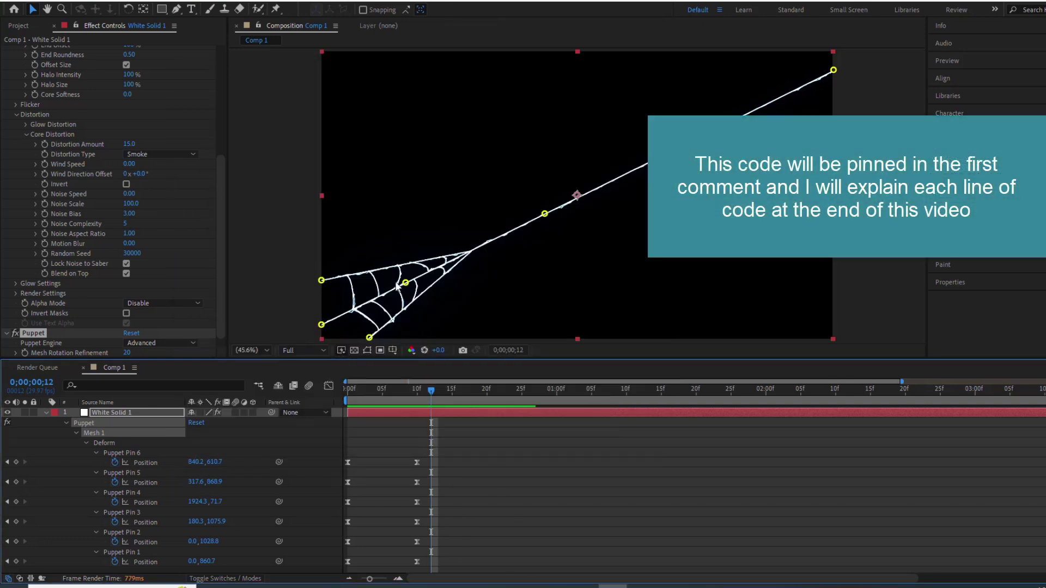
Paste the bounce expression copied from WordPad into Puppet Pin 5's Position.
left_click(405, 282)
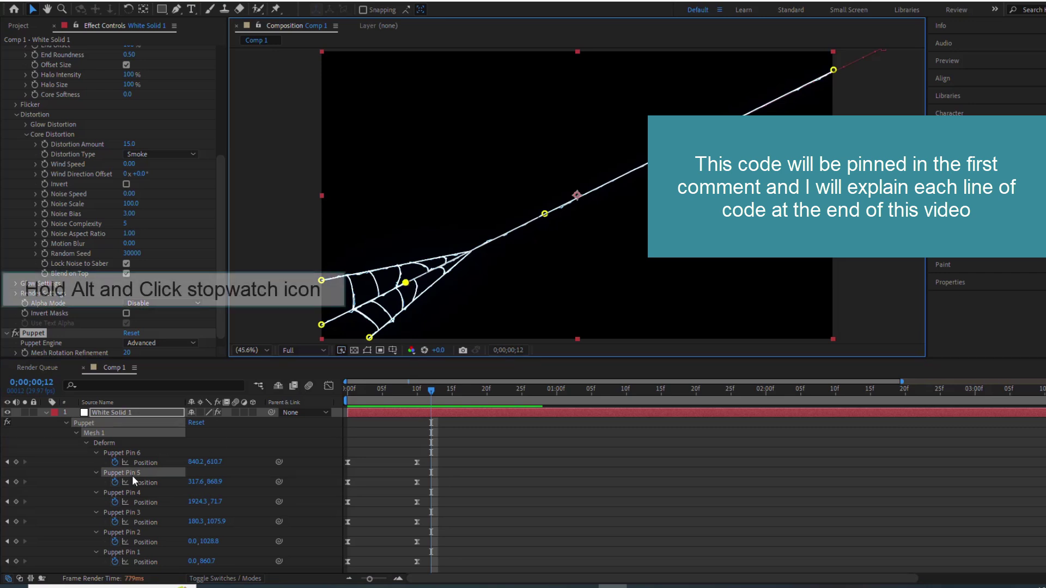
left_click(115, 482, "alt")
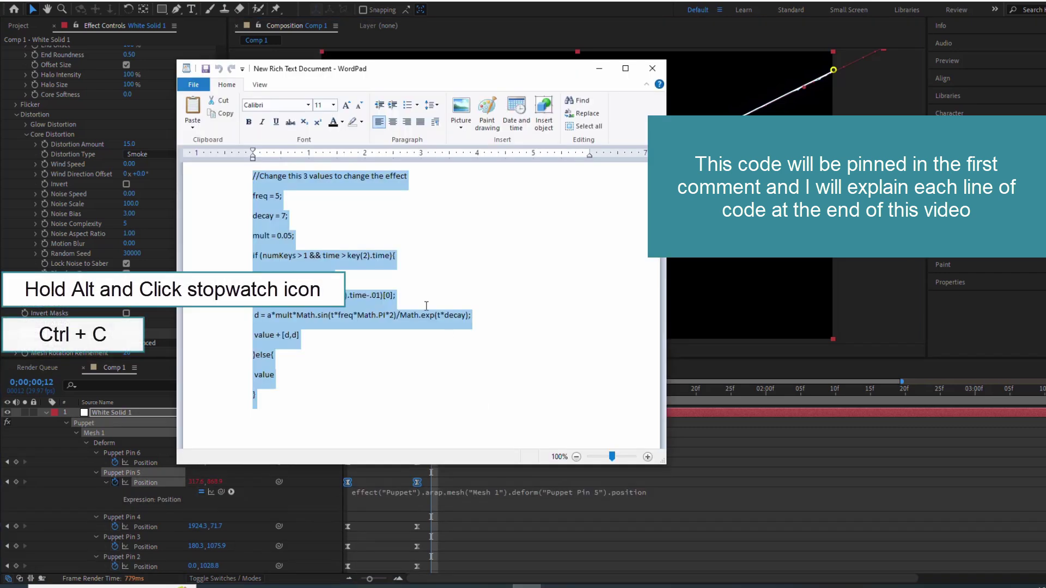
right_click(289, 272)
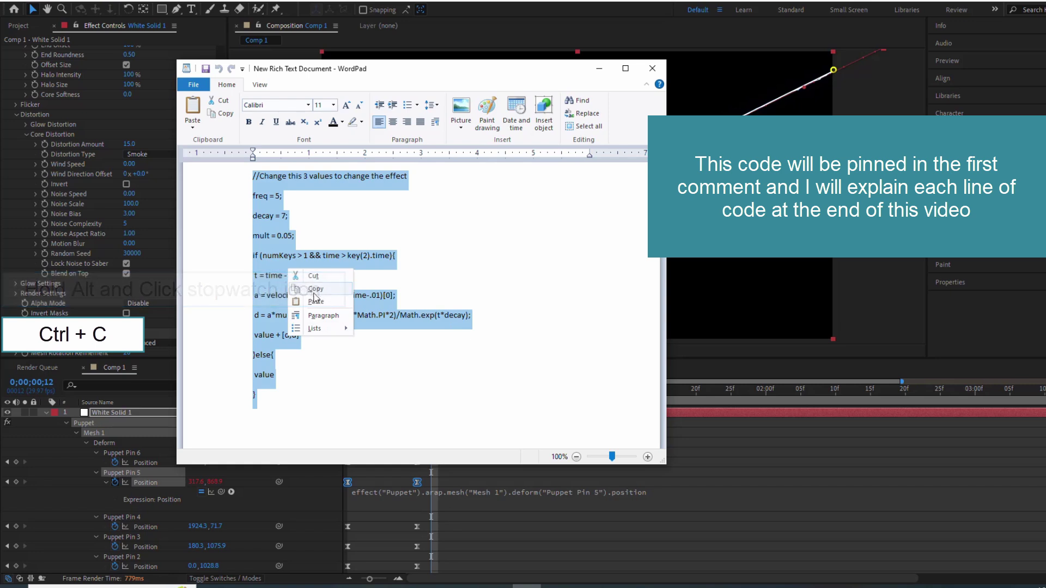
left_click(313, 293)
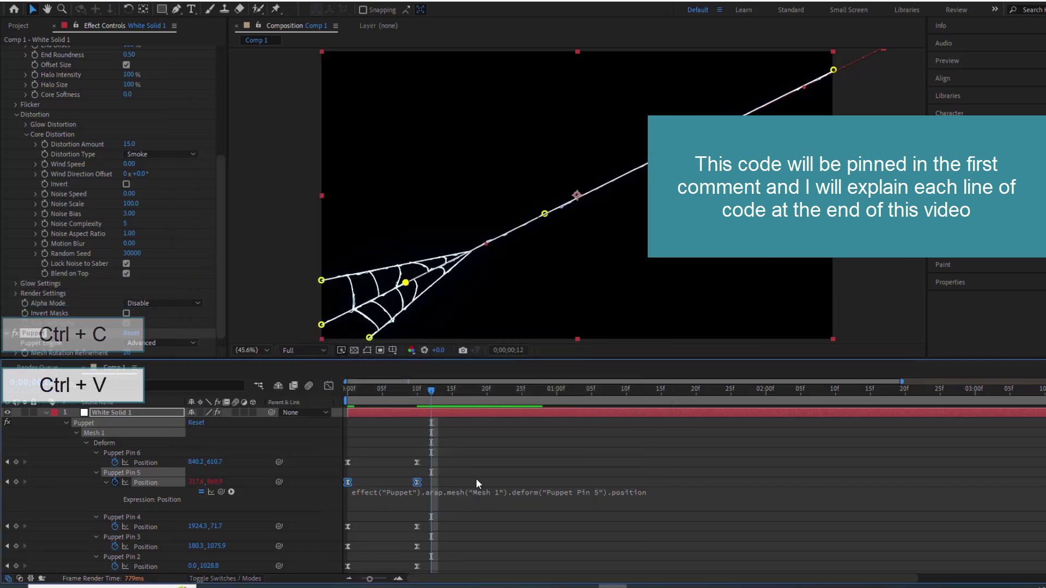
left_click(469, 494)
key("ctrl+v")
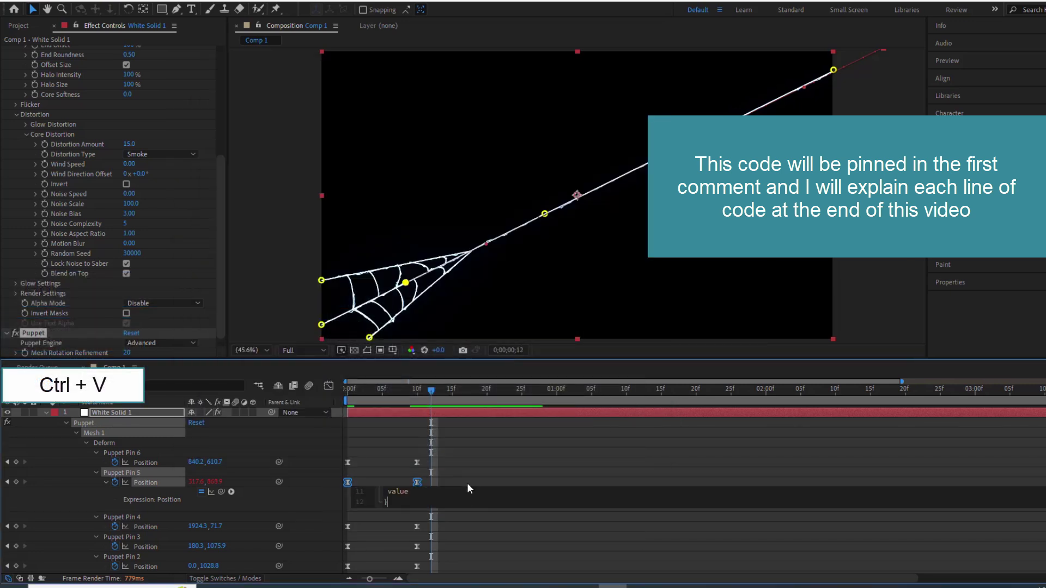
key("ctrl+a")
scroll(419, 515, "up", 2)
left_click(479, 482)
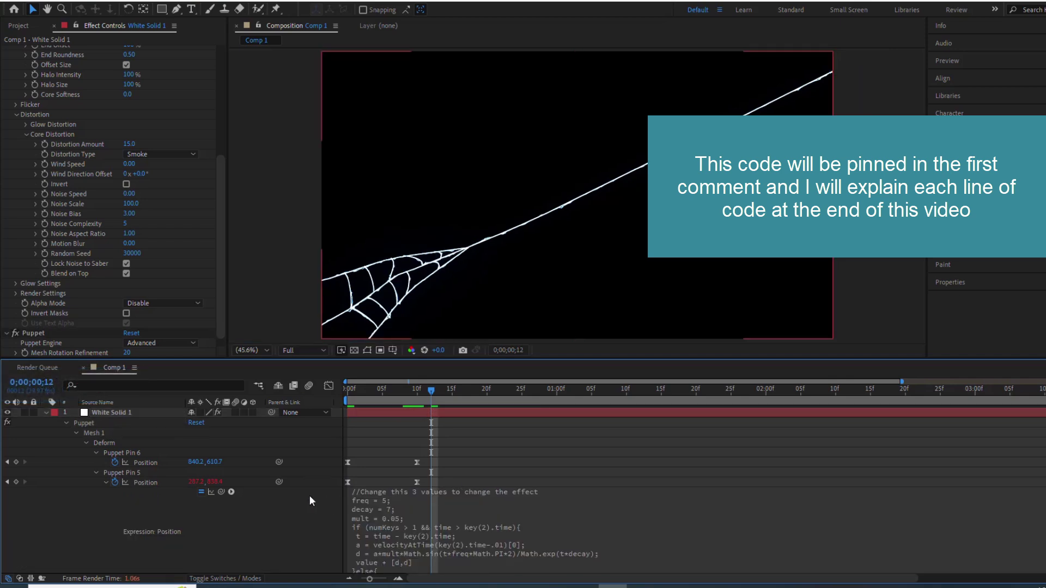
left_click(105, 482)
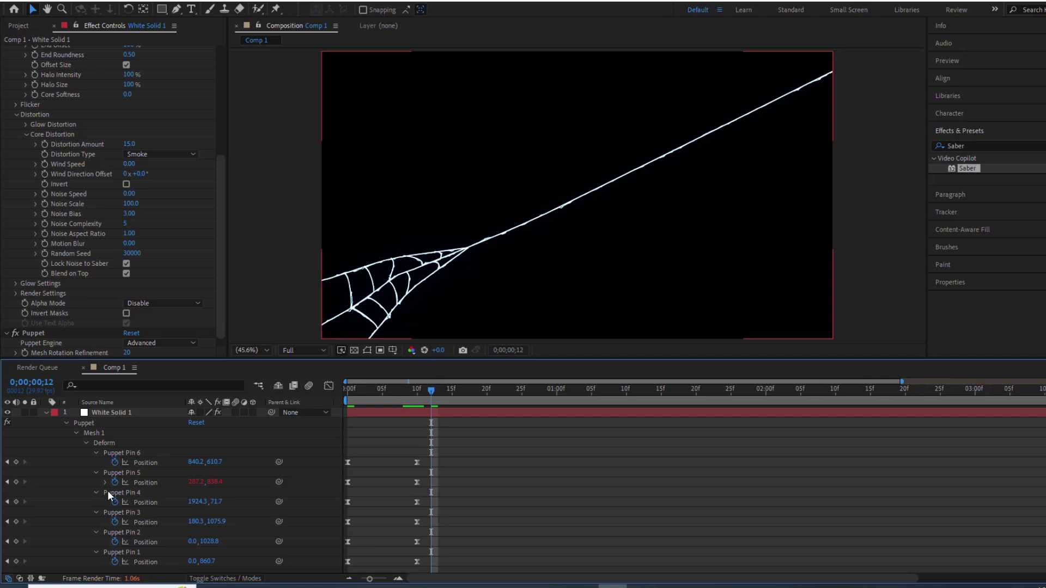
Give Puppet Pin 6's Position the same bounce expression and play it back.
left_click(135, 491)
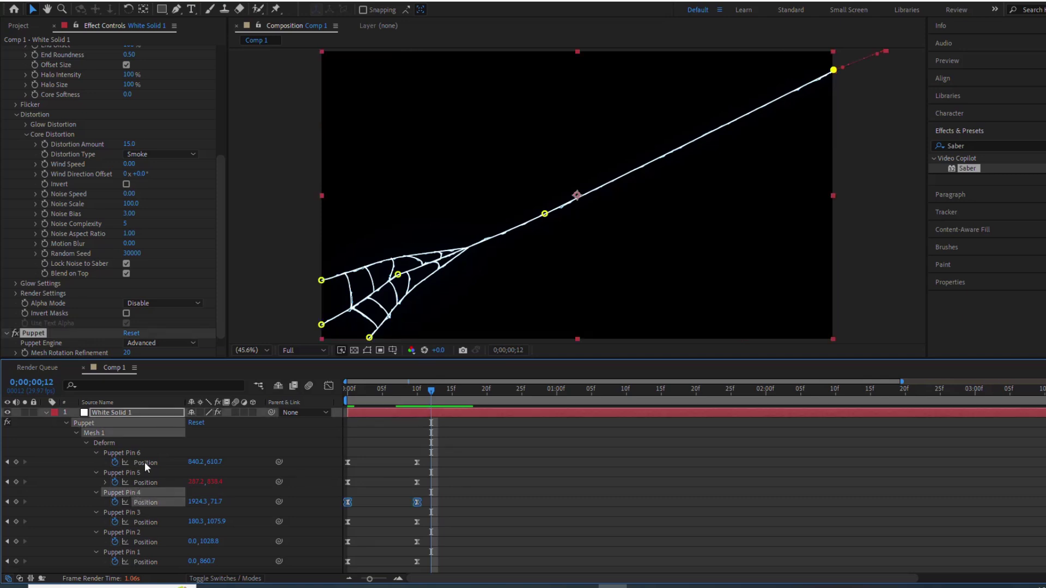
left_click(144, 463)
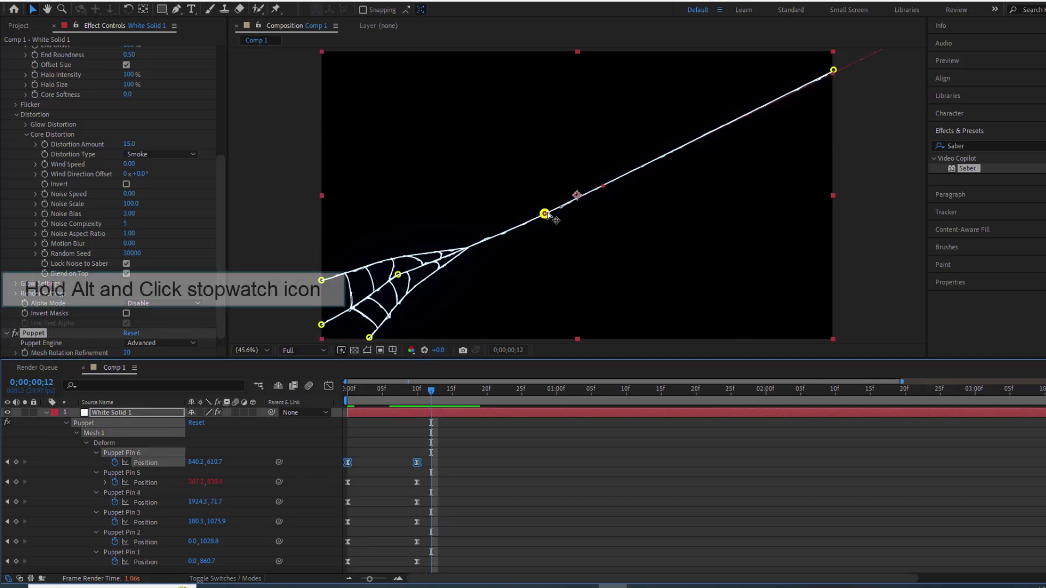
left_click(115, 463, "alt")
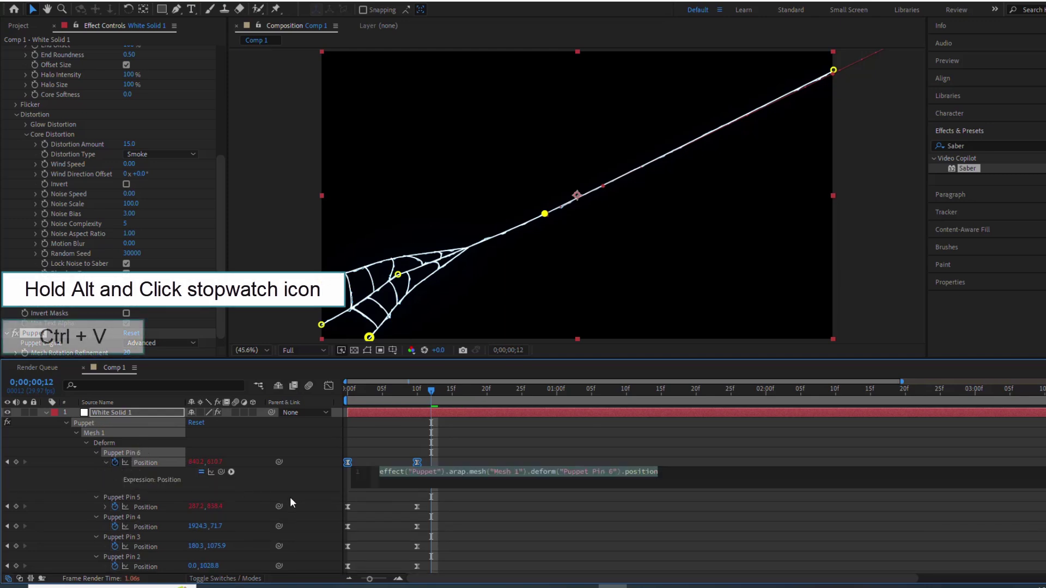
key("ctrl+v")
left_click(462, 493)
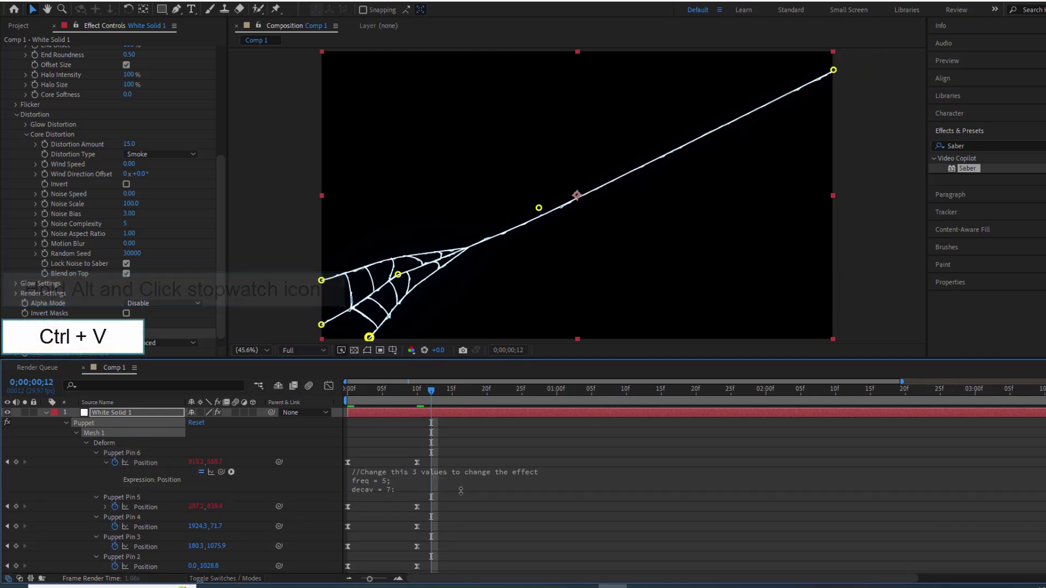
left_click(105, 463)
key("space")
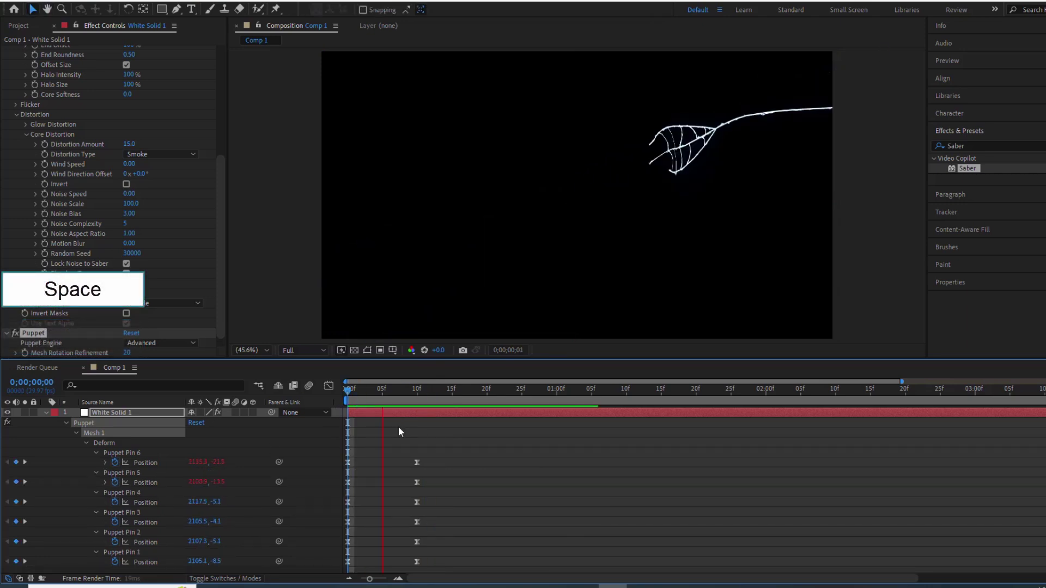
left_click(543, 396)
left_click_drag(427, 456, 427, 567)
left_click_drag(419, 503, 544, 517)
key("space")
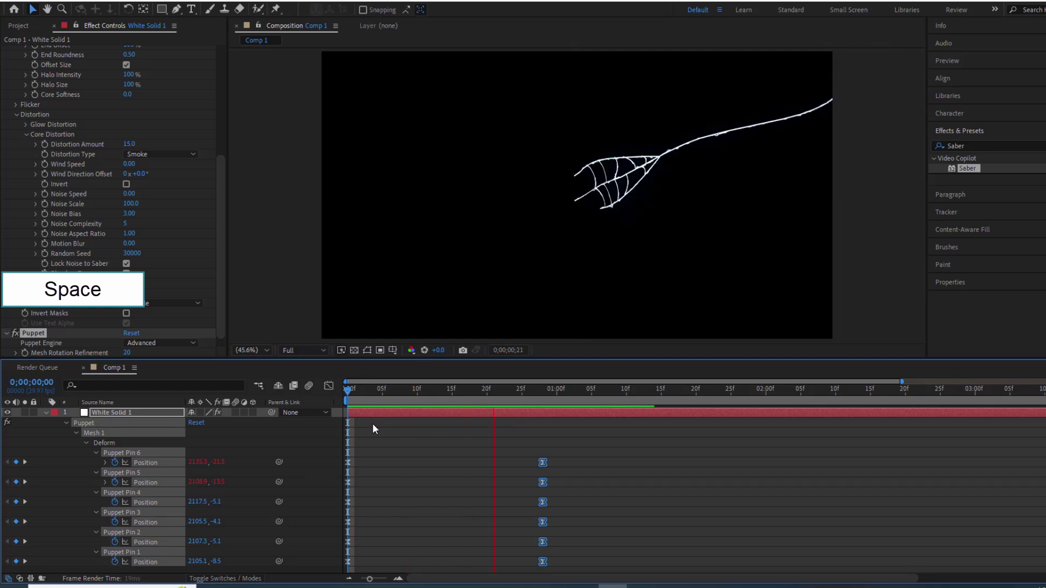
left_click(658, 397)
left_click_drag(540, 462, 377, 473)
key("space")
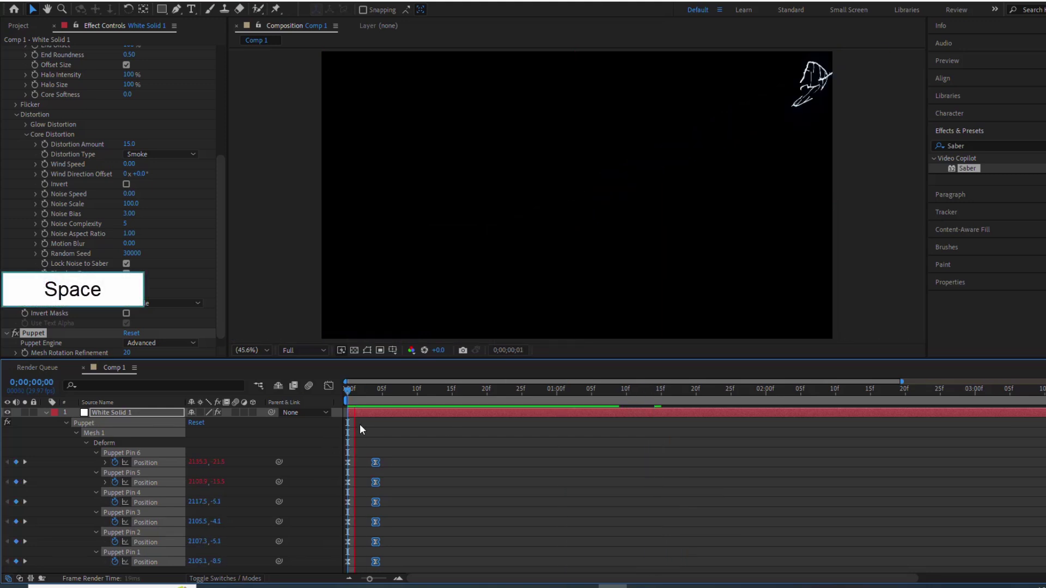
left_click(612, 393)
key("space")
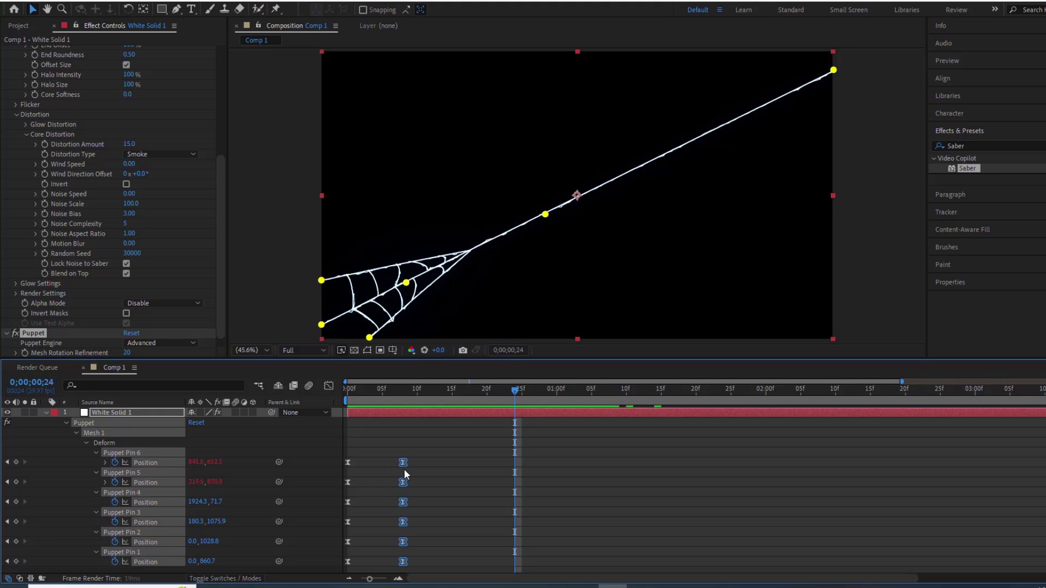
key("space")
left_click_drag(404, 466, 416, 466)
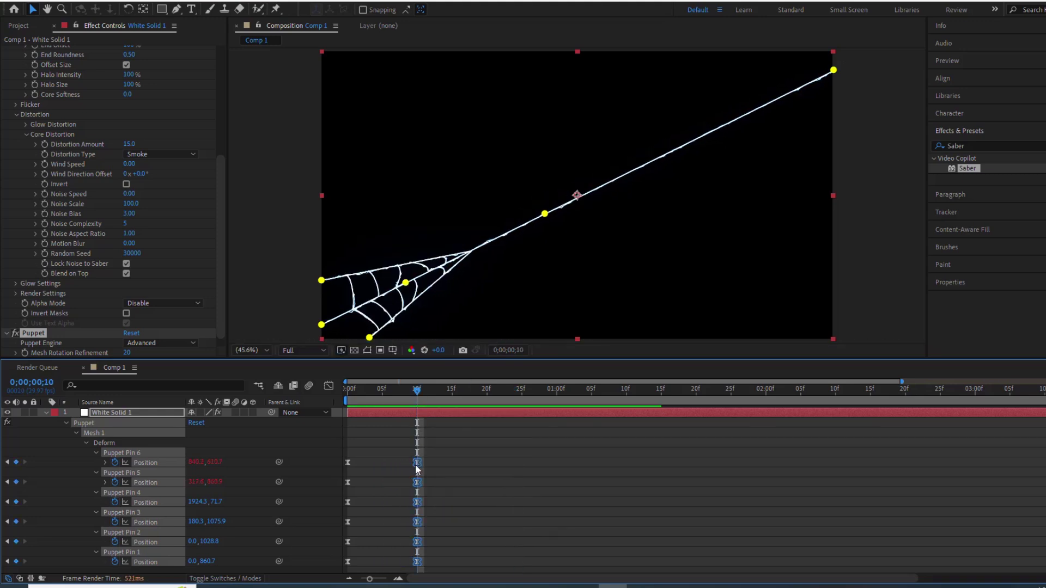
key("space")
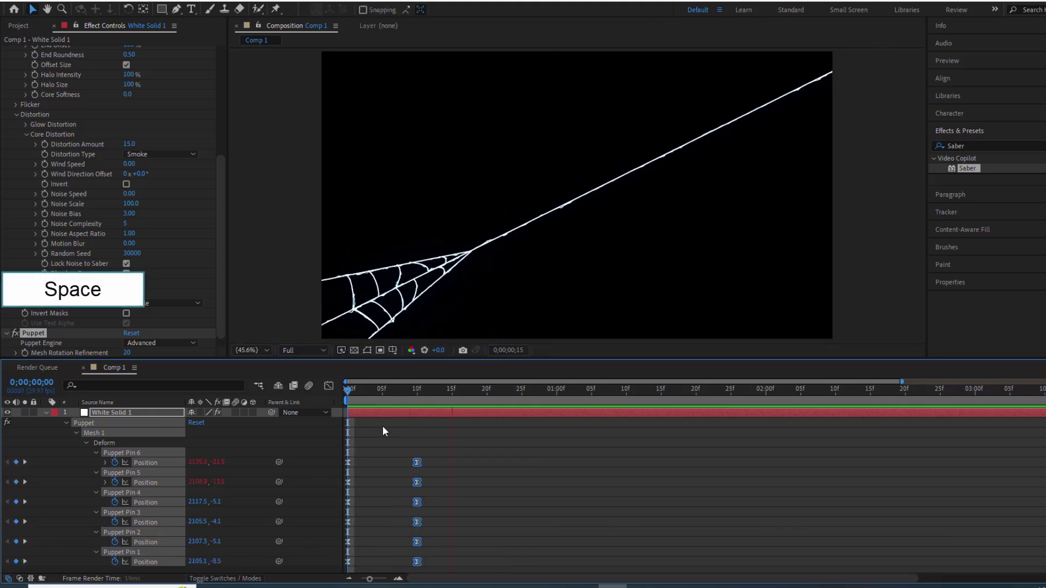
key("space")
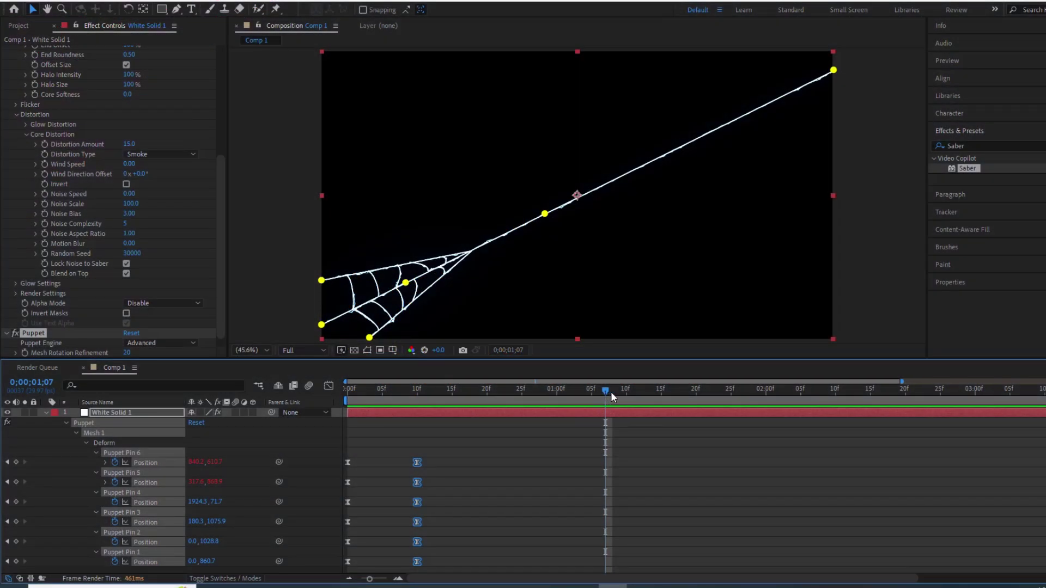
At 0;00;01;15, add Position keyframes to all six puppet pins.
left_click_drag(610, 391, 661, 394)
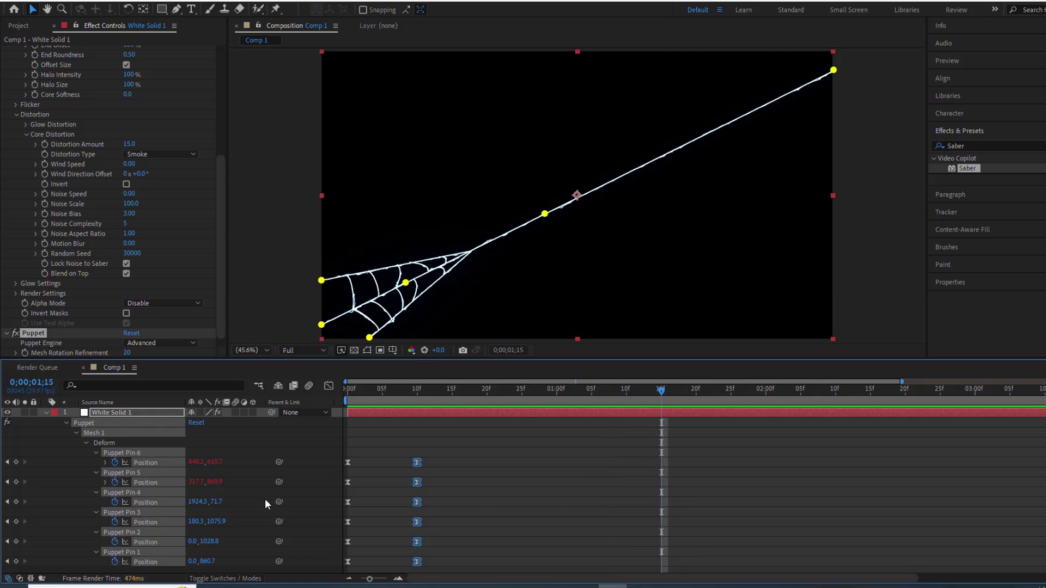
left_click(17, 463)
left_click(17, 482)
left_click(16, 502)
left_click(16, 522)
left_click(17, 541)
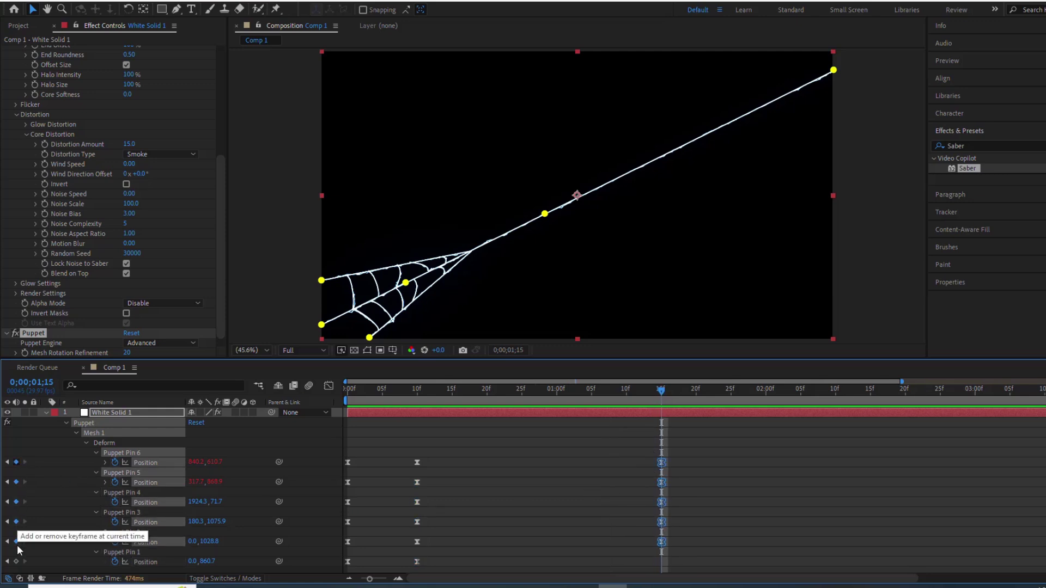
left_click(16, 562)
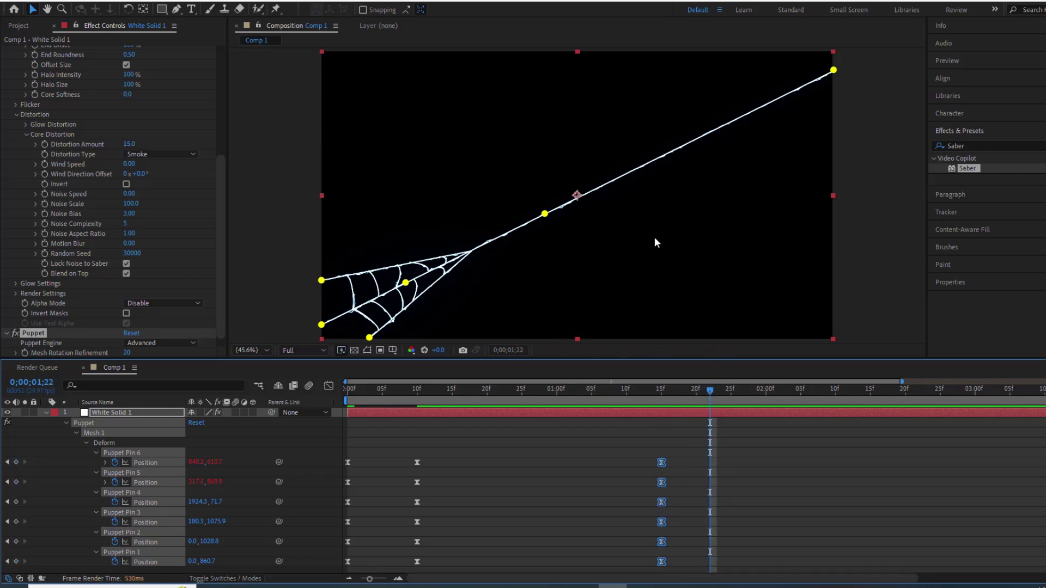
At 1;22, pull Pins 4–6 up-right and keyframe Pins 1–3 in place.
left_click(421, 437)
left_click_drag(834, 70, 886, 49)
left_click_drag(545, 214, 689, 134)
left_click_drag(406, 284, 487, 243)
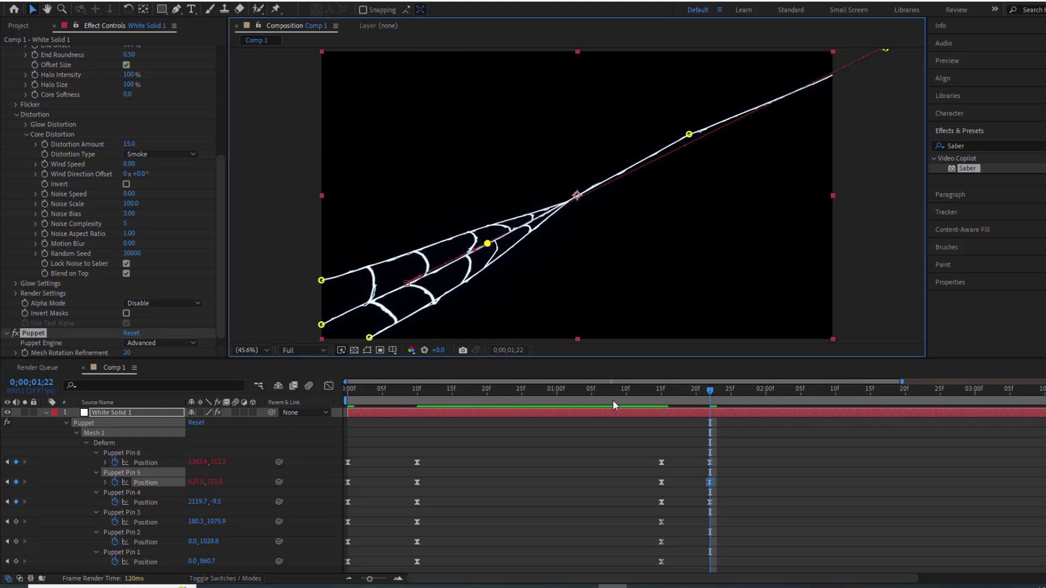
left_click(16, 521)
left_click(16, 541)
left_click(16, 561)
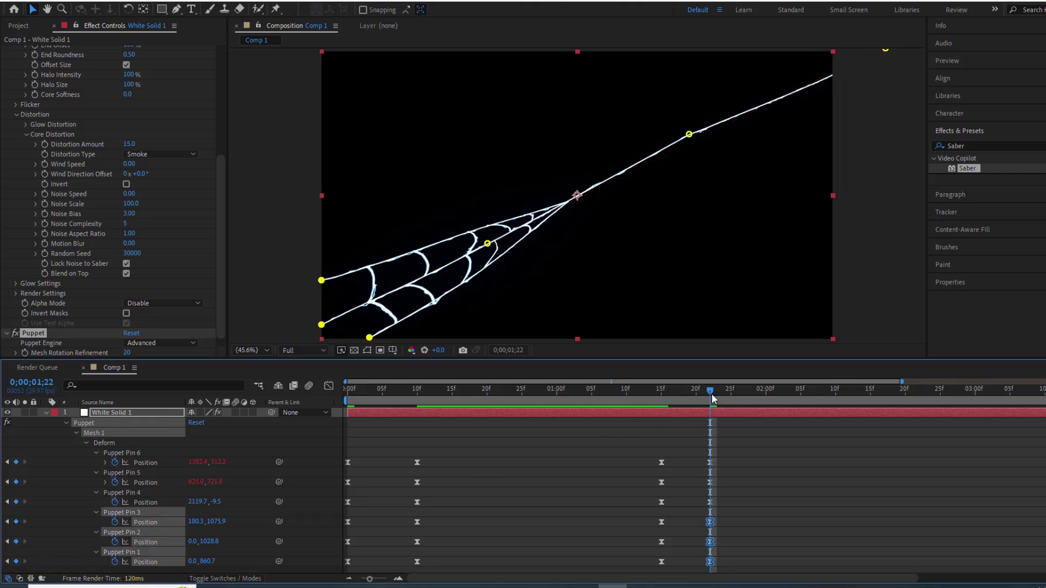
At 1;25, drag Pins 6, 5, 1, 2 and 3 into the top-right corner.
left_click_drag(711, 392, 731, 390)
left_click_drag(702, 139, 893, 52)
left_click_drag(488, 245, 885, 50)
left_click_drag(322, 281, 883, 51)
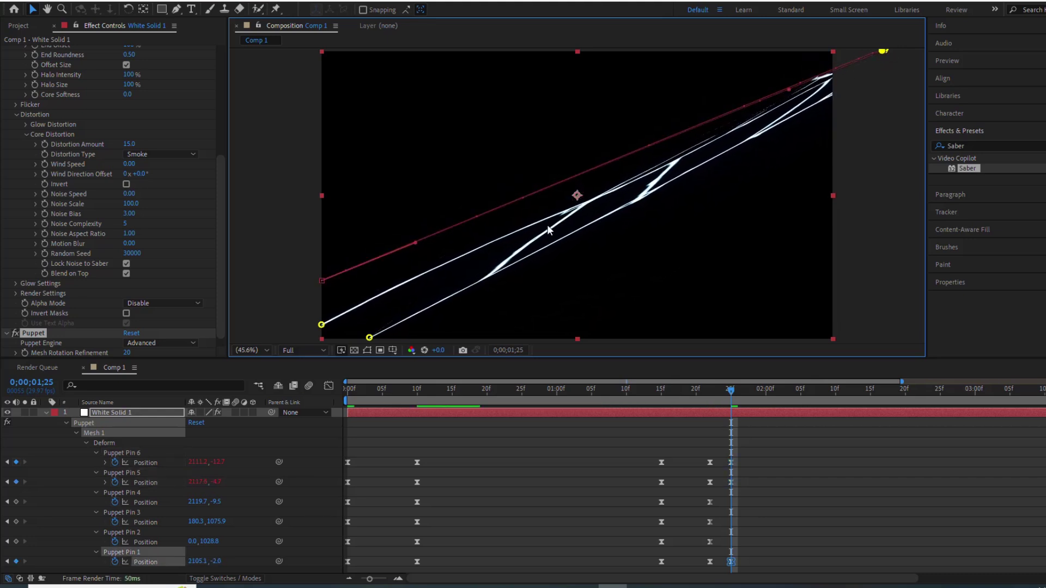
left_click_drag(322, 325, 882, 52)
left_click_drag(370, 338, 882, 50)
Preview the web shooting out and retracting, then park the playhead at 0;00;01;20.
key("space")
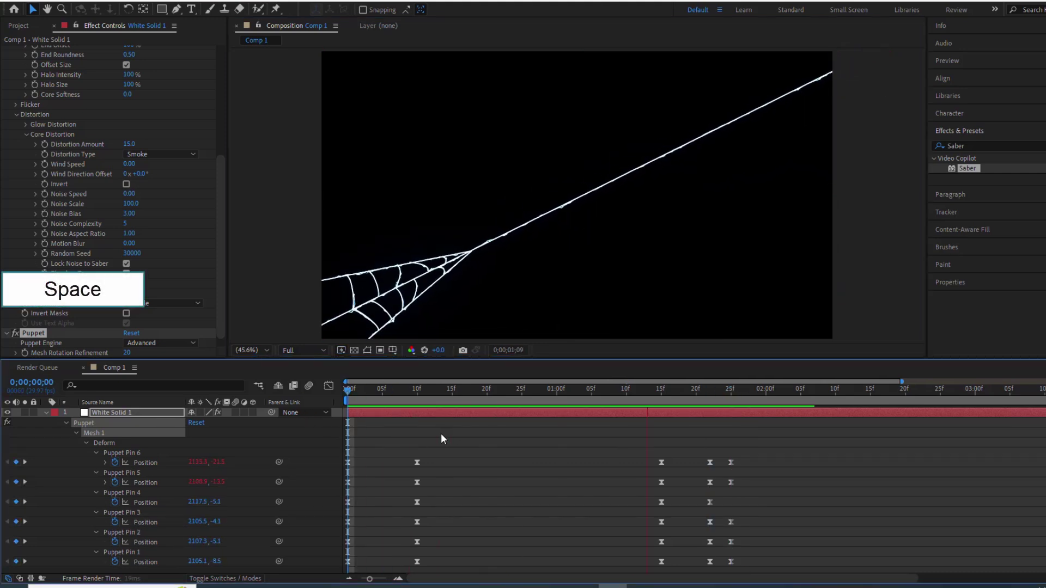
key("space")
left_click_drag(813, 394, 695, 419)
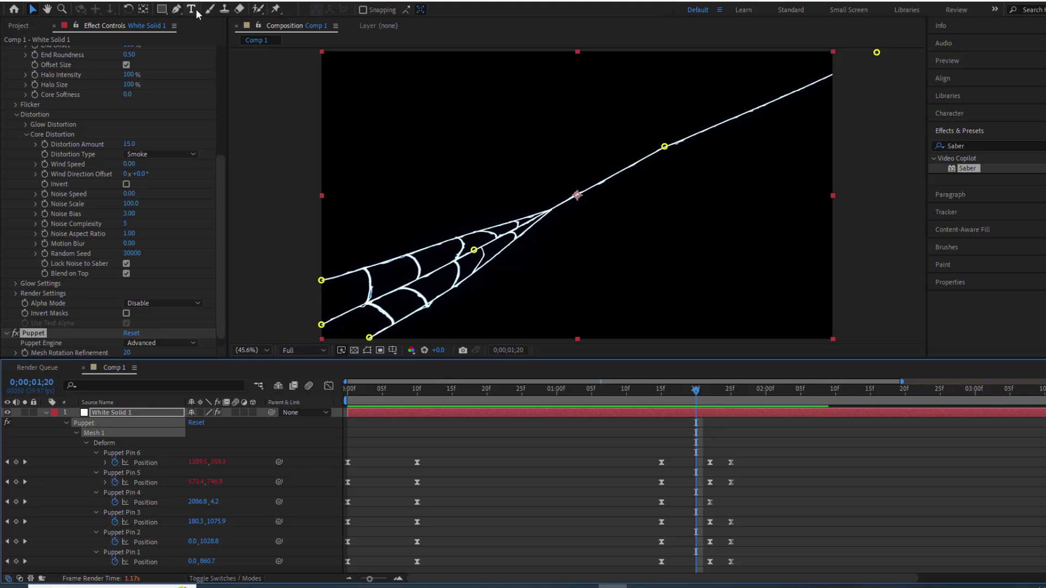
left_click(196, 11)
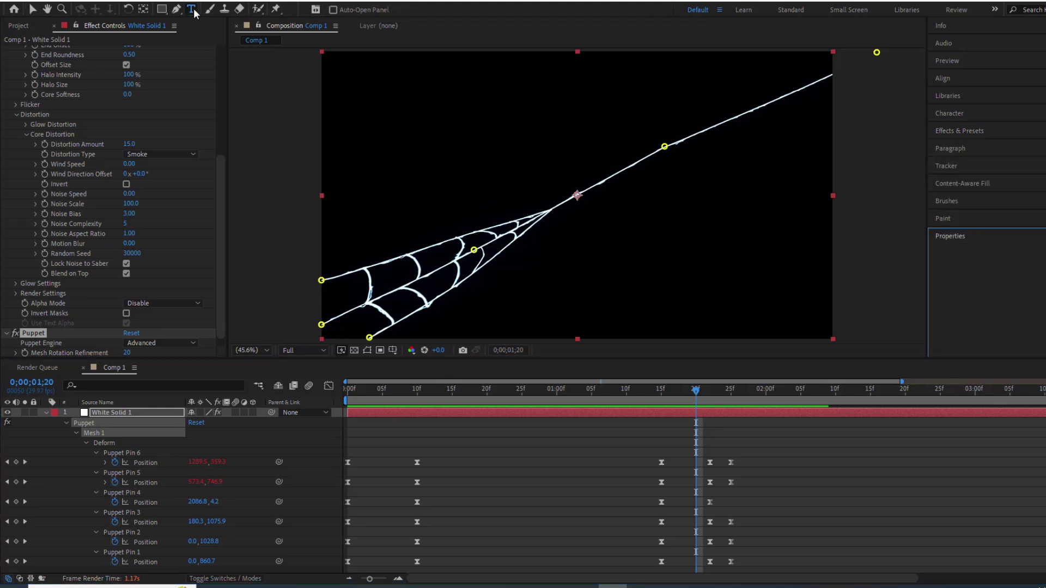
Create a SPIDER text layer and drag it to the centre of the composition.
left_click(486, 179)
type("SPIDER")
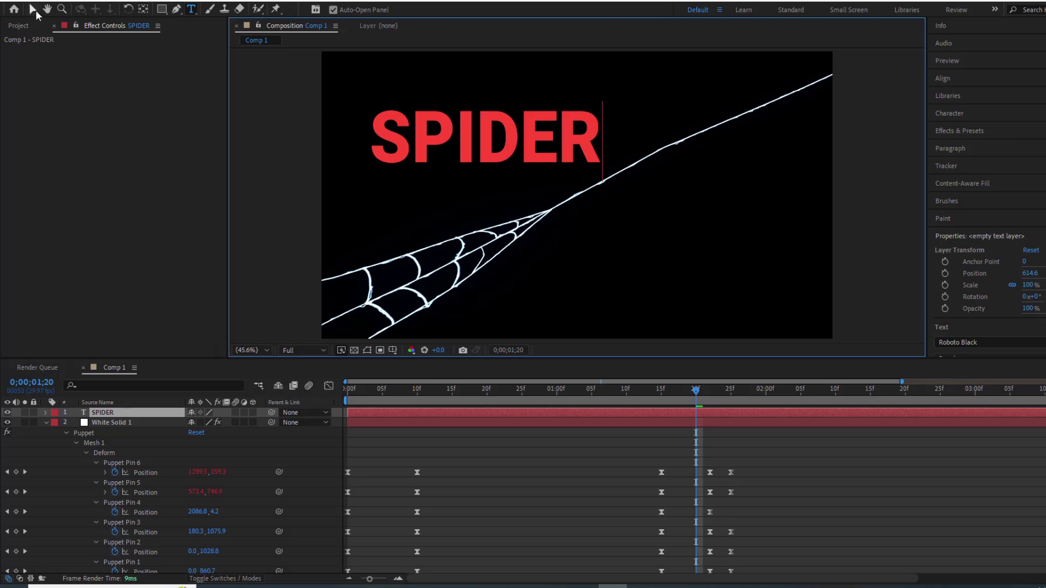
left_click(35, 10)
left_click_drag(498, 141, 595, 198)
left_click_drag(696, 391, 721, 391)
Keyframe SPIDER's Position centred at 0;00;01;24 and off-frame lower left at 0;00;01;19.
key("p")
left_click(586, 204)
key("p")
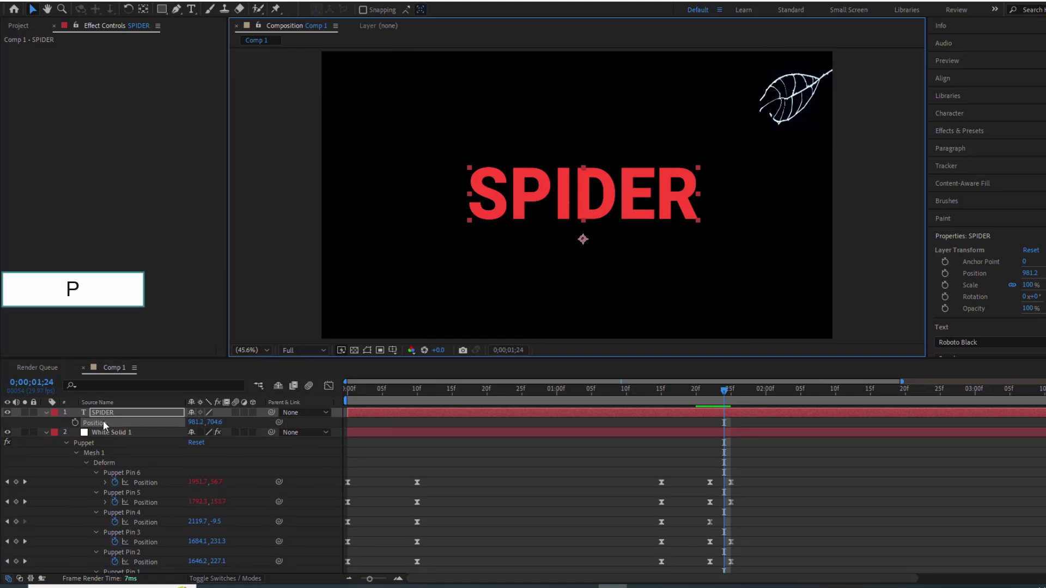
left_click(76, 423)
left_click_drag(724, 390, 689, 406)
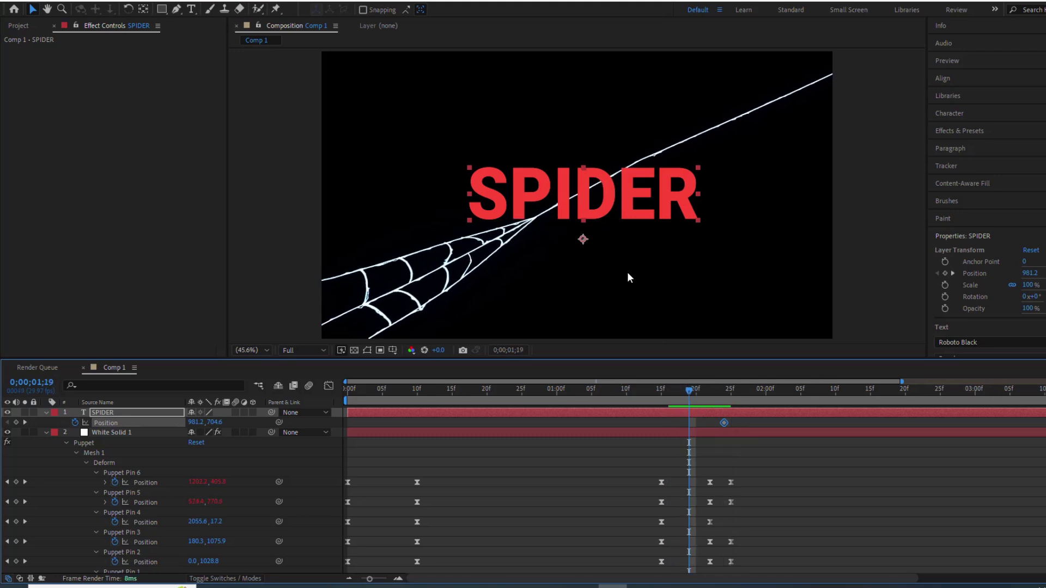
left_click_drag(601, 205, 211, 376)
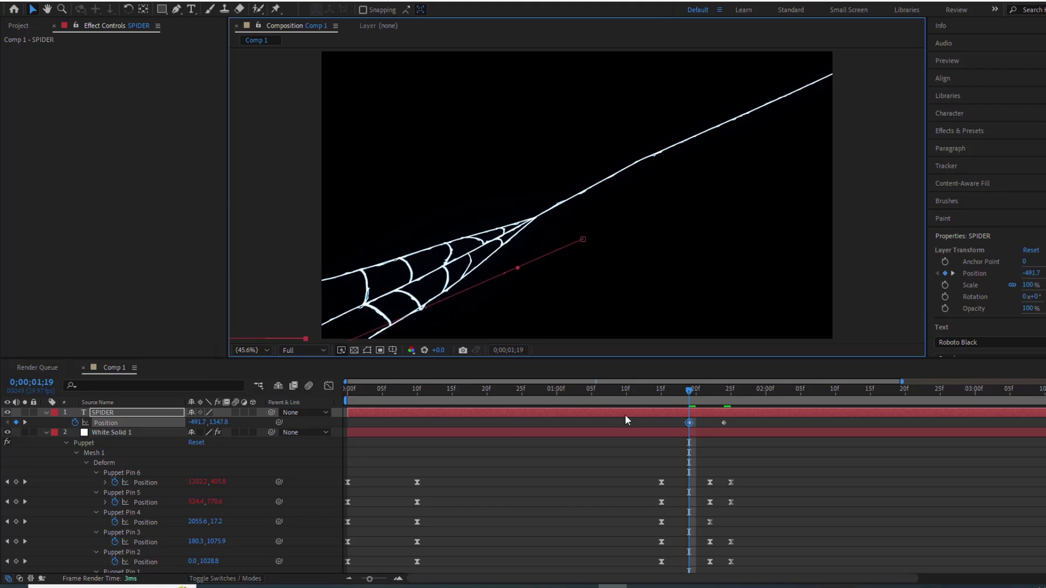
Apply Easy Ease to both Position keyframes, steepen the speed curve, and preview the entrance.
left_click_drag(737, 422, 687, 426)
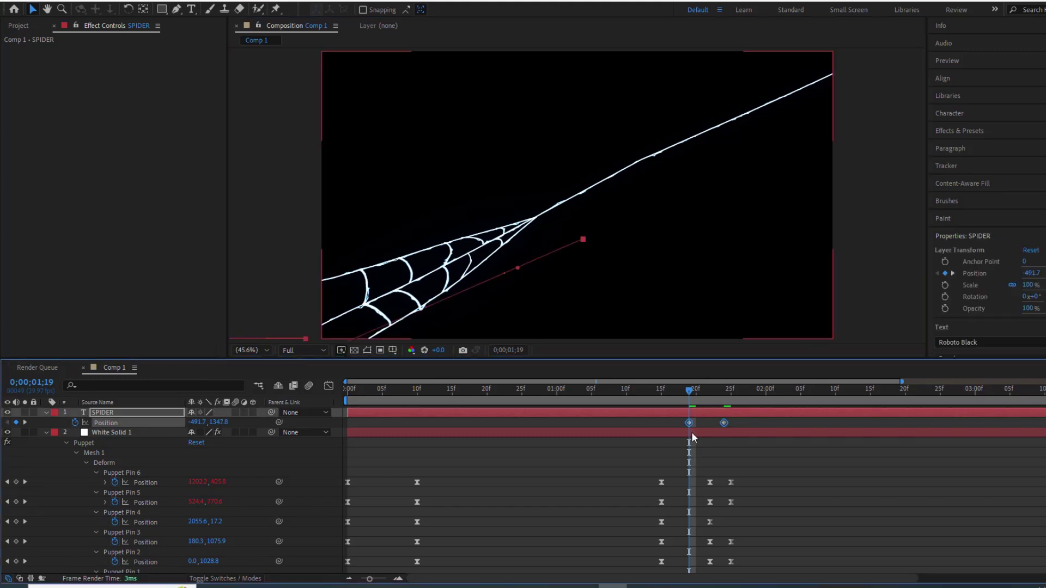
right_click(724, 423)
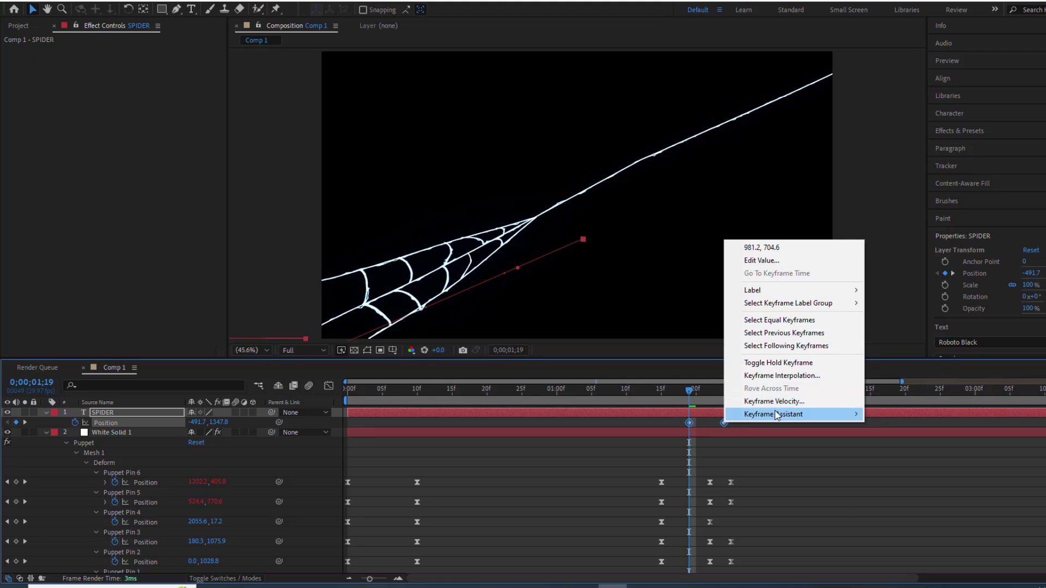
mouse_move(775, 415)
left_click(888, 455)
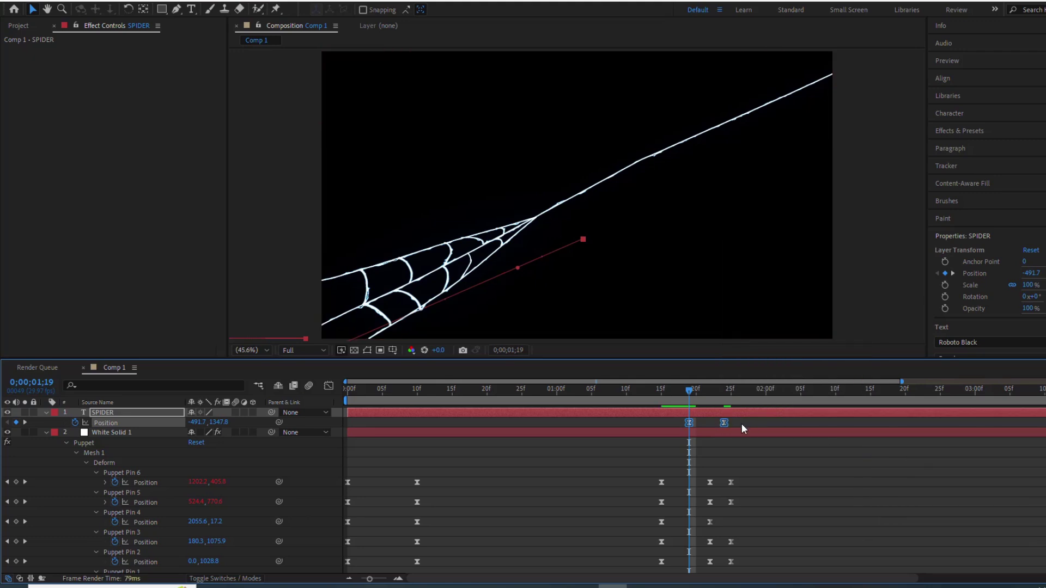
left_click(329, 387)
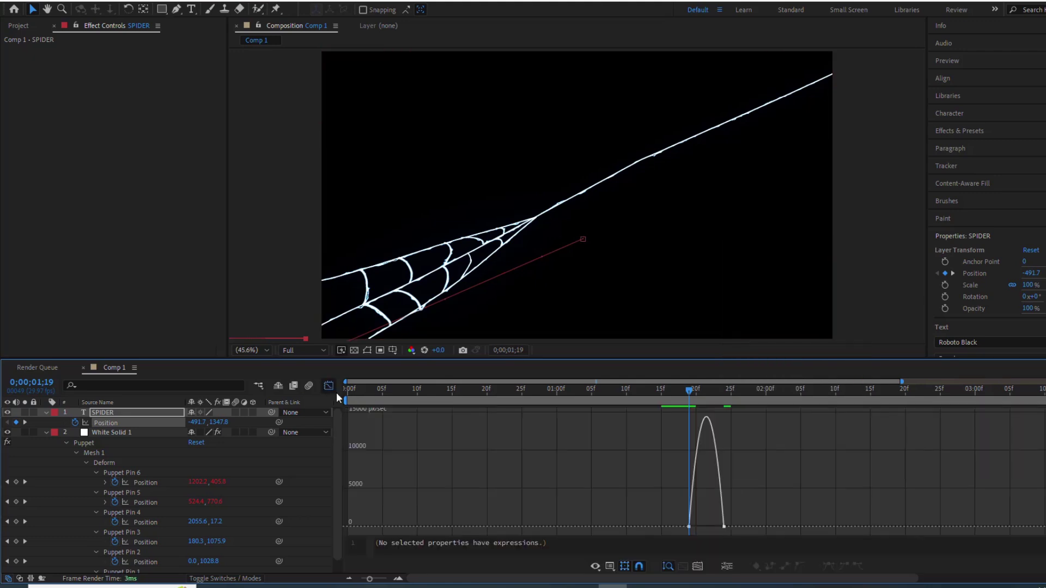
left_click_drag(736, 535, 706, 524)
left_click(328, 386)
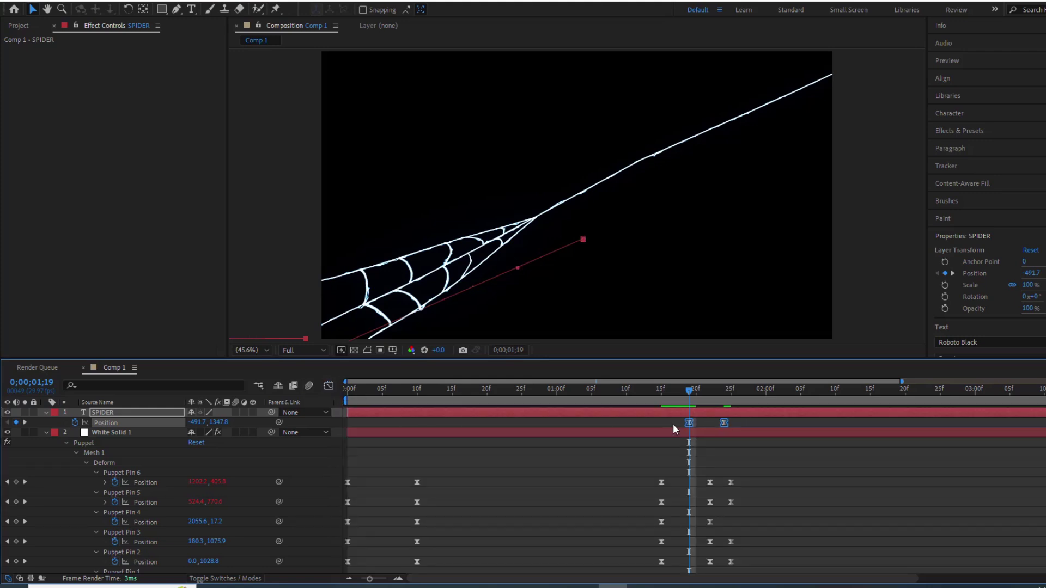
key("space")
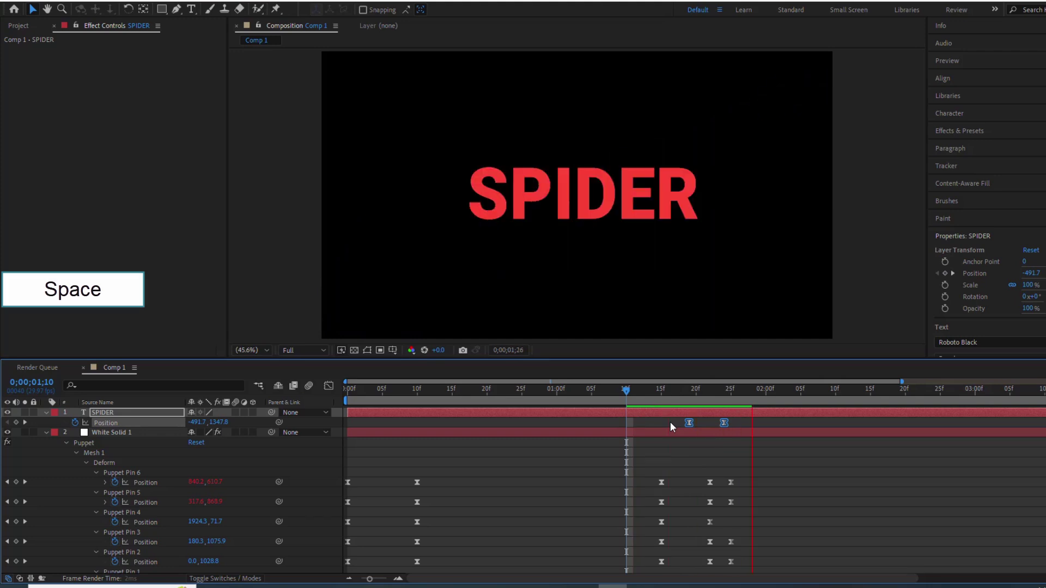
left_click_drag(834, 387, 587, 427)
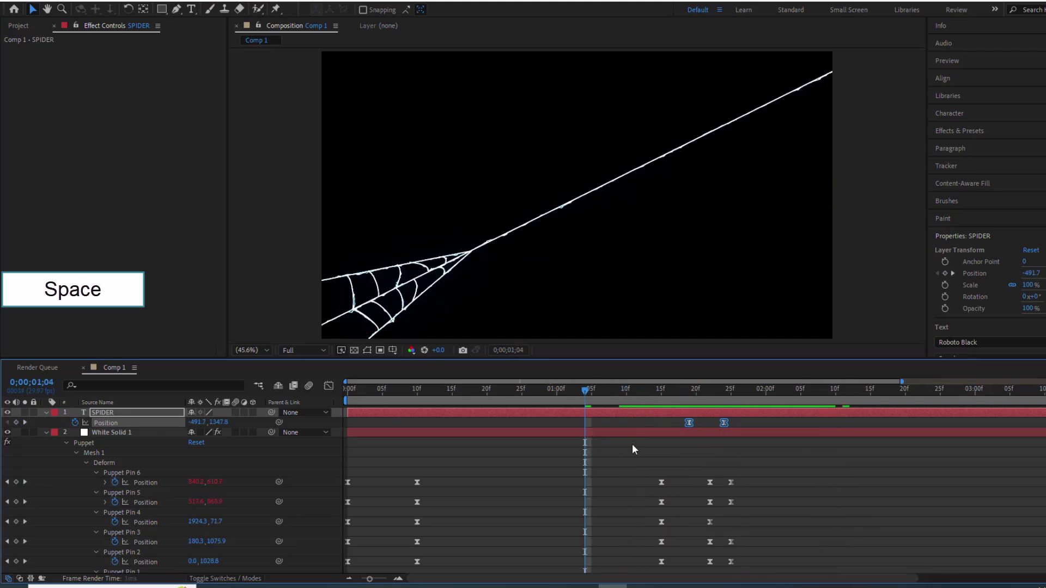
Add the pasted bounce expression (freq 5, decay 7, mult 0.05) to SPIDER's Position.
key("space")
left_click_drag(829, 389, 681, 421)
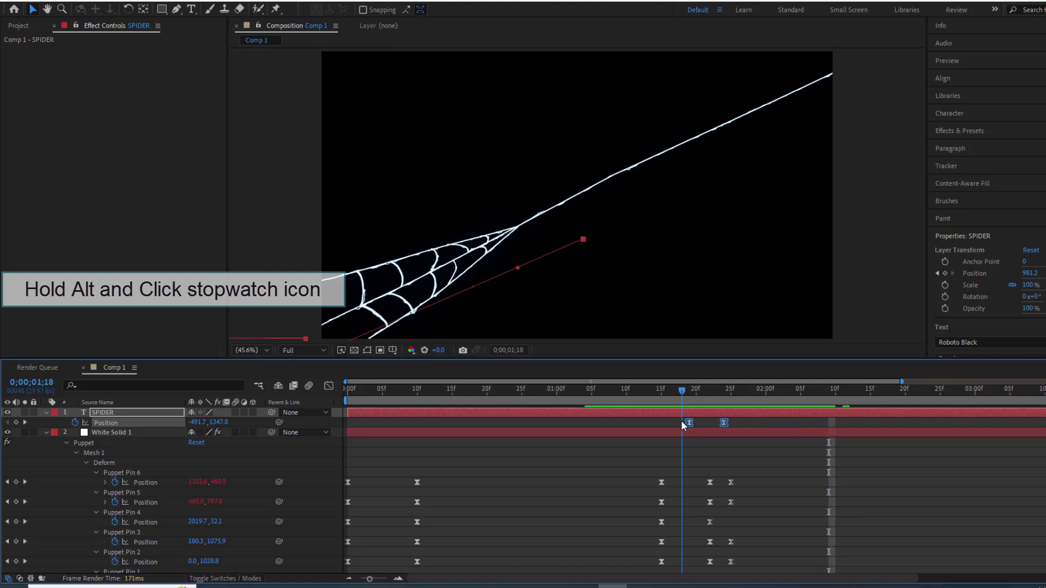
left_click(76, 424, "alt")
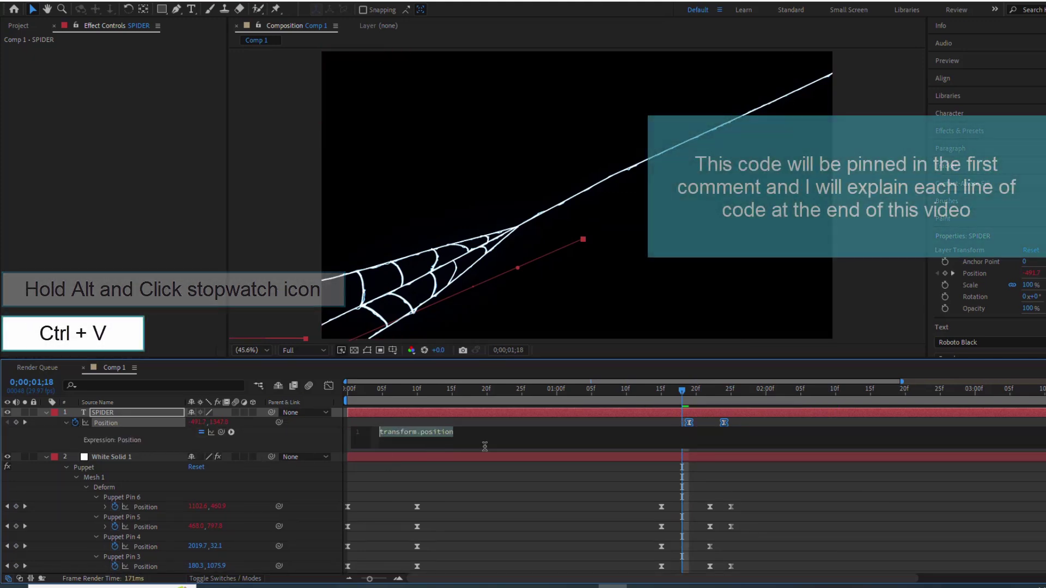
type("//Change this 3 values to change the effect freq = 5; decay = 7; mult = 0.05; if (numKeys > 1 && time > key(2).time){  t = time - key(2).time;  a = velocityAtTime(key(2).time-.01)[0];  d = a*mult*Math.sin(t*freq*Math.PI*2)/Math.exp(t*decay);  value + [d,d] }else{  value }")
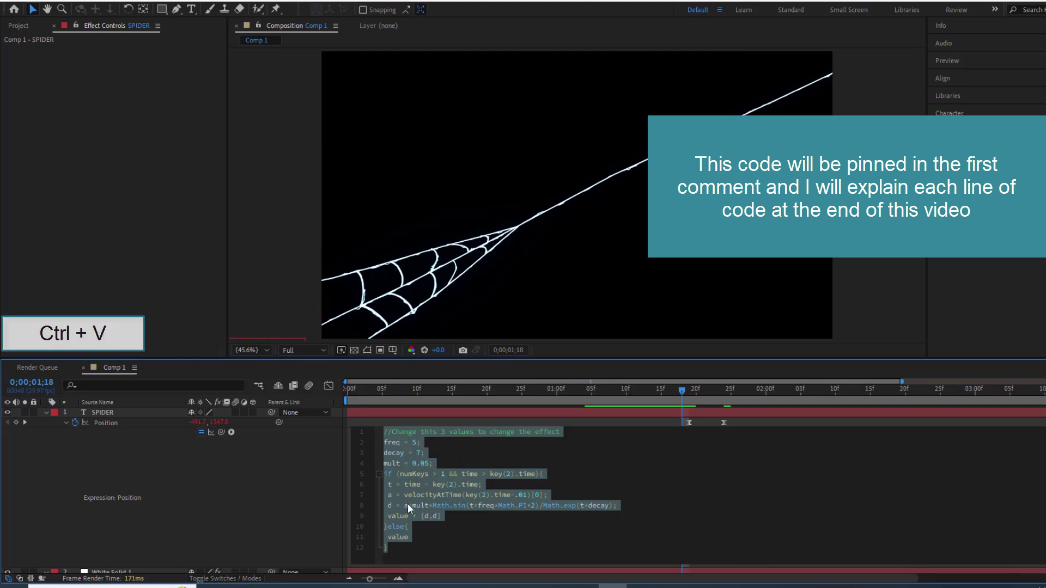
left_click(572, 423)
Preview the bouncing SPIDER landing, then place the cursor in the expression's final value array.
left_click_drag(684, 390, 664, 404)
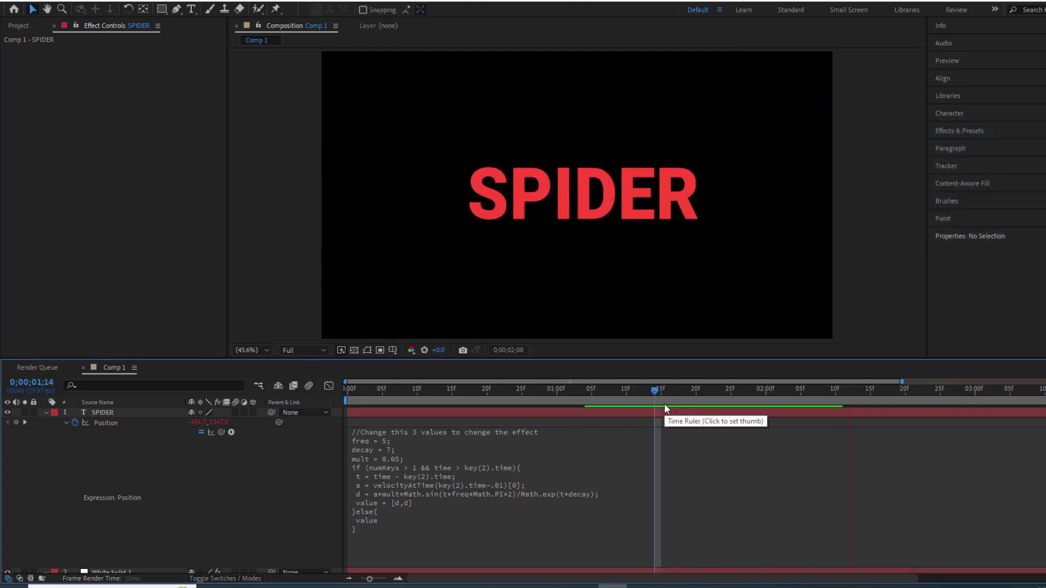
key("space")
left_click(633, 409)
key("space")
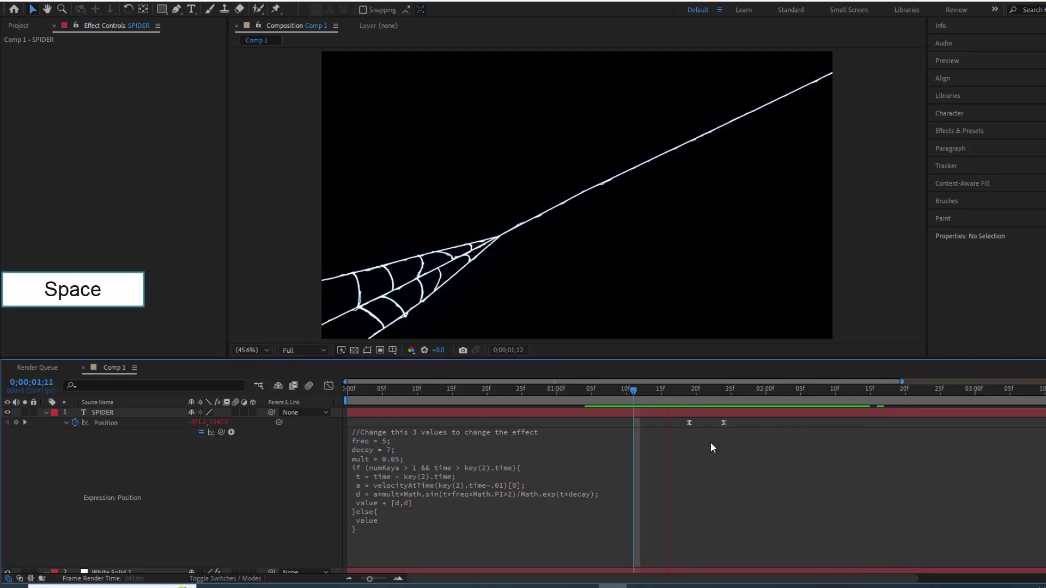
left_click(407, 503)
left_click(436, 516)
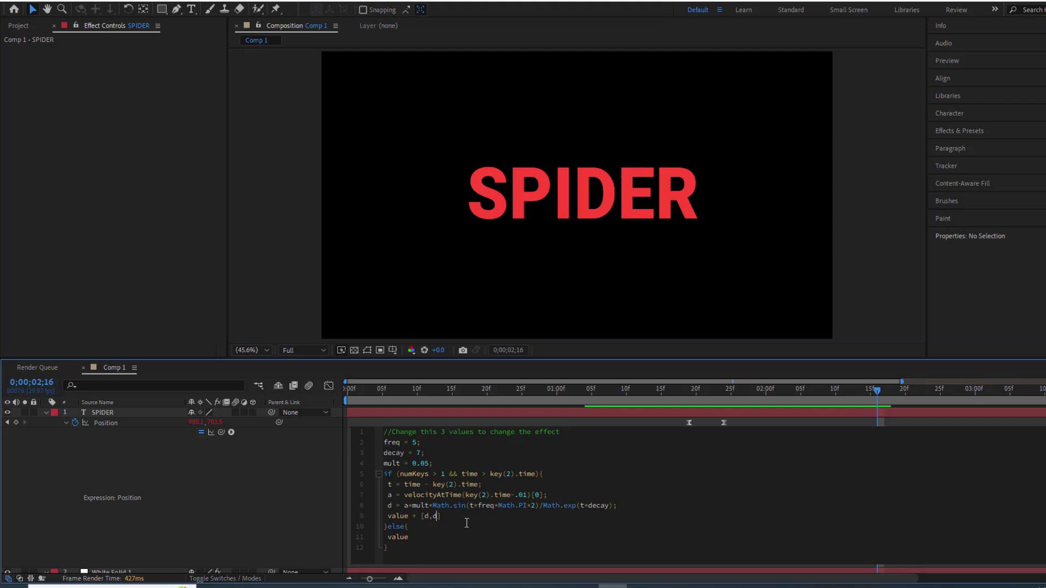
Change the expression's final value to [d,-d] and preview the altered bounce.
type("-")
left_click(590, 423)
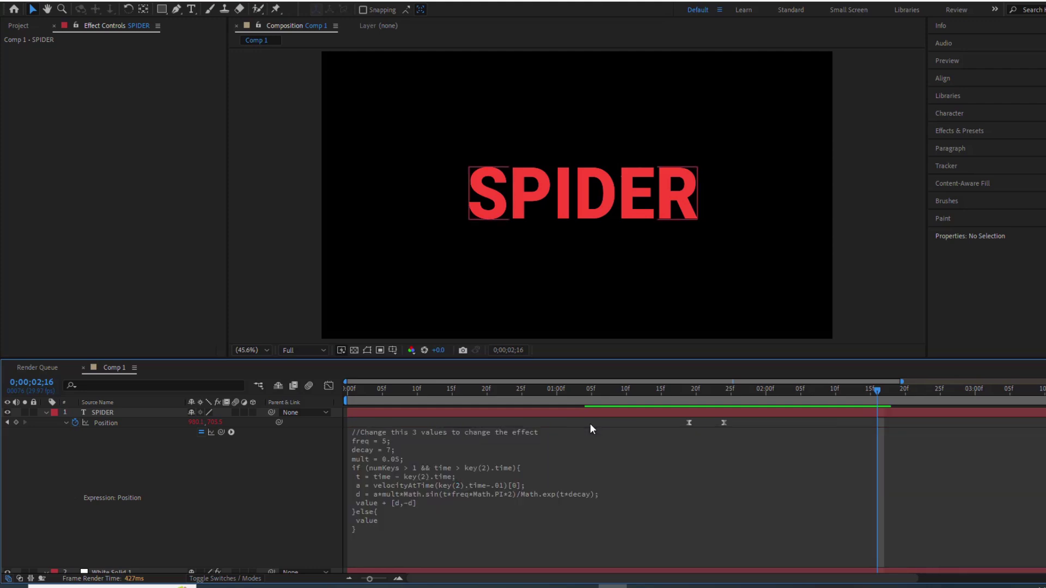
key("space")
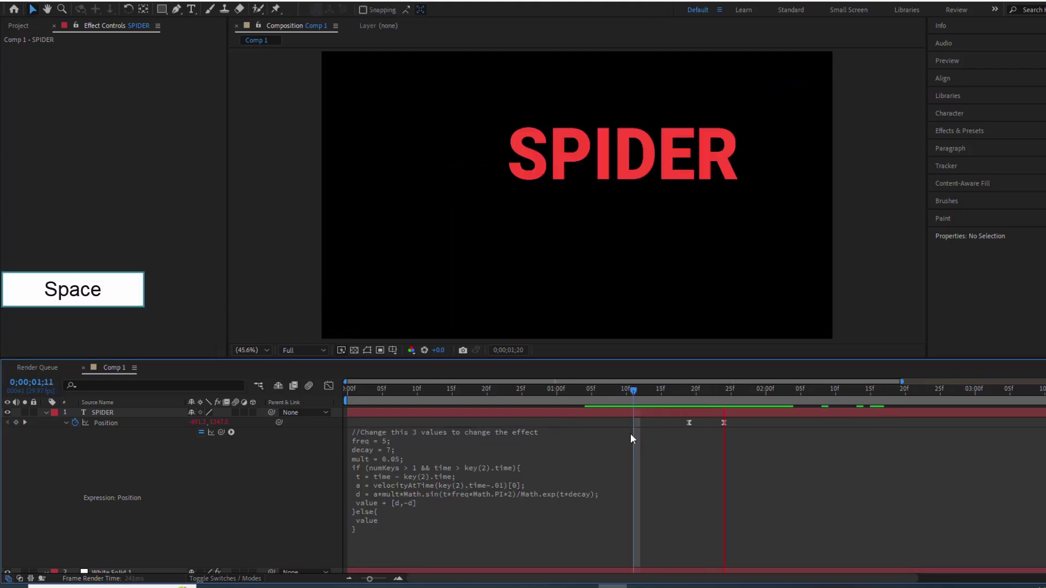
left_click(885, 390)
left_click(619, 390)
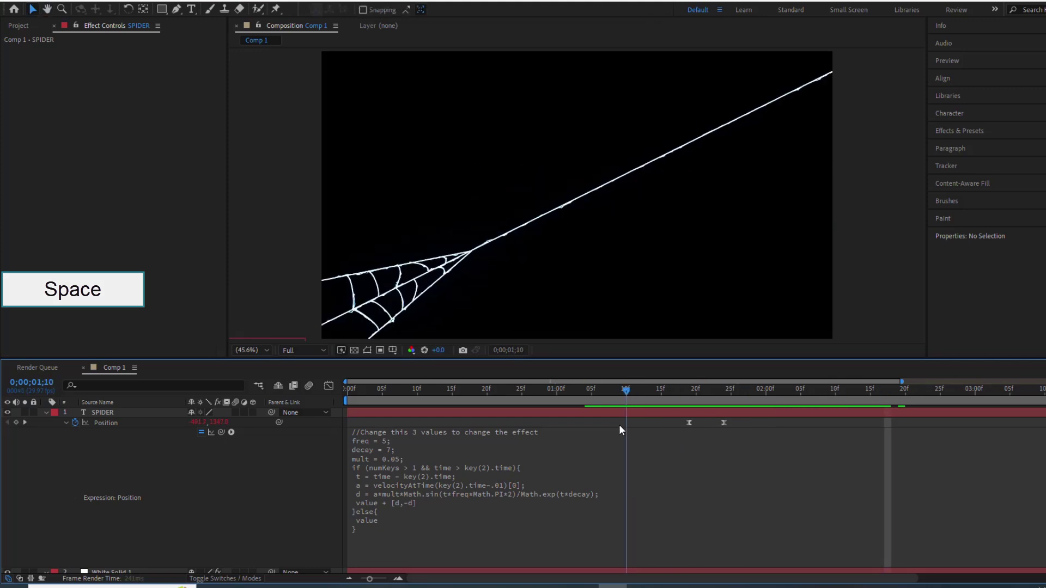
key("space")
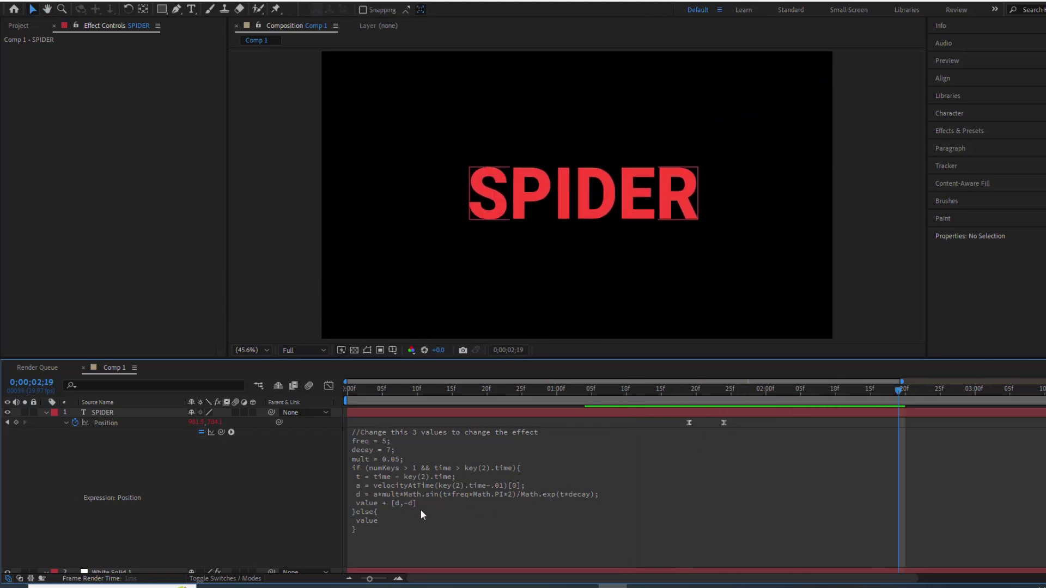
Change the final value to [2*d,-d] and preview the diagonal bounce.
left_click(396, 503)
left_click(435, 527)
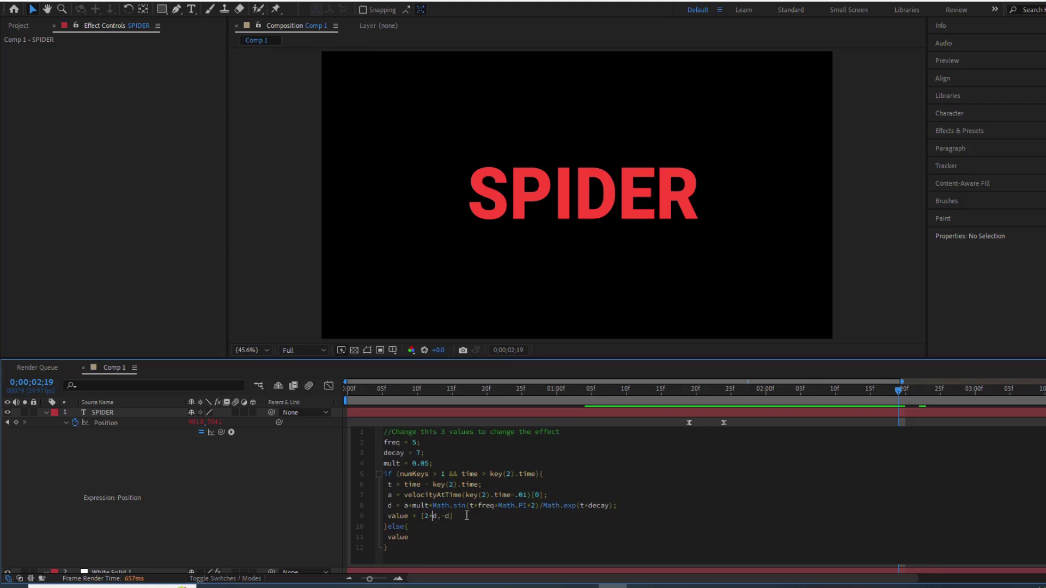
left_click(842, 413)
key("space")
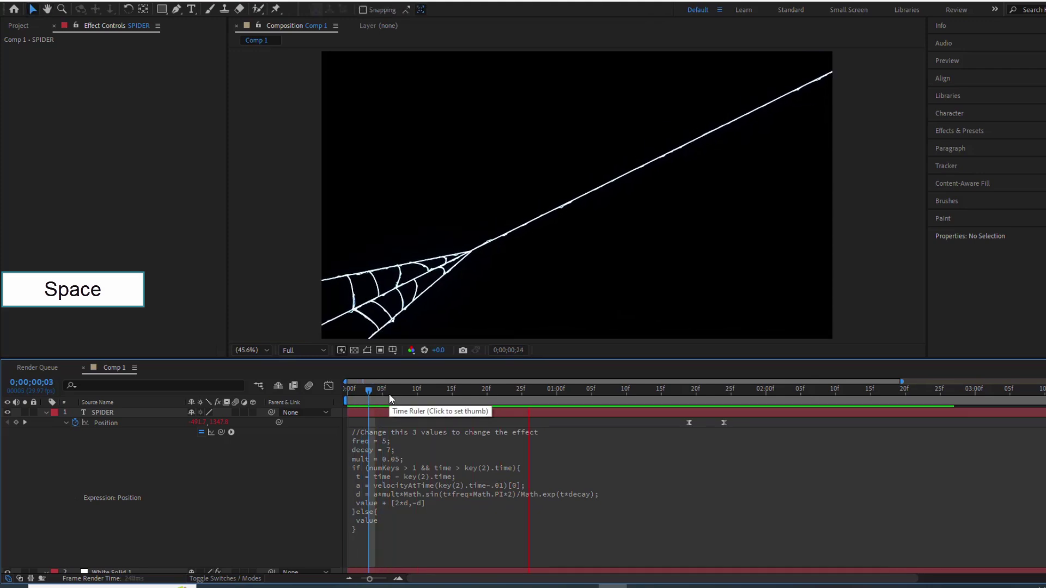
left_click_drag(660, 393, 738, 426)
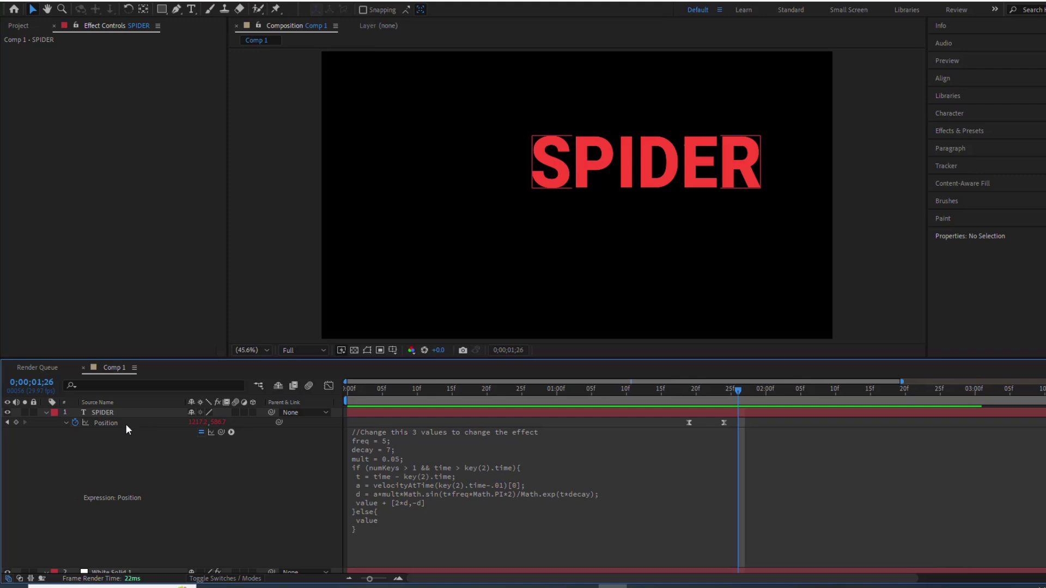